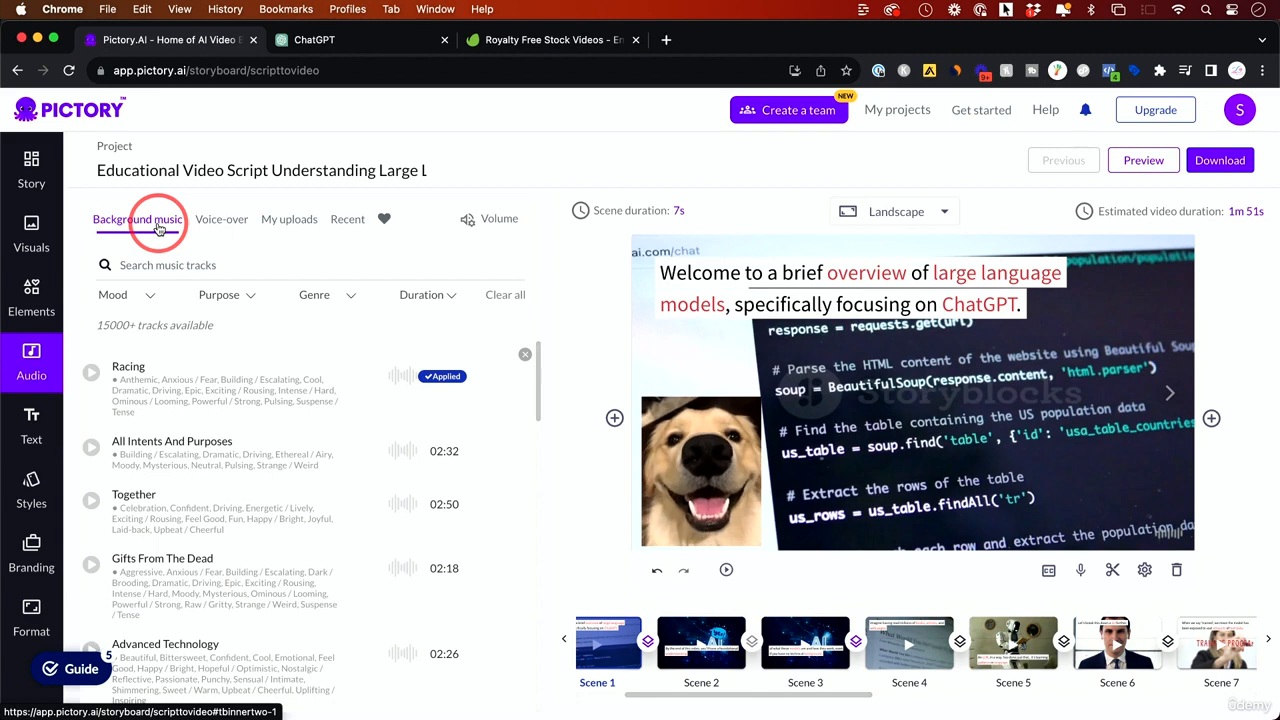
# Step: Look over the voice-over tracks and the voice-over upload area, then return to the project from the ElevenLabs speech synthesis page
pyautogui.click(222, 220)
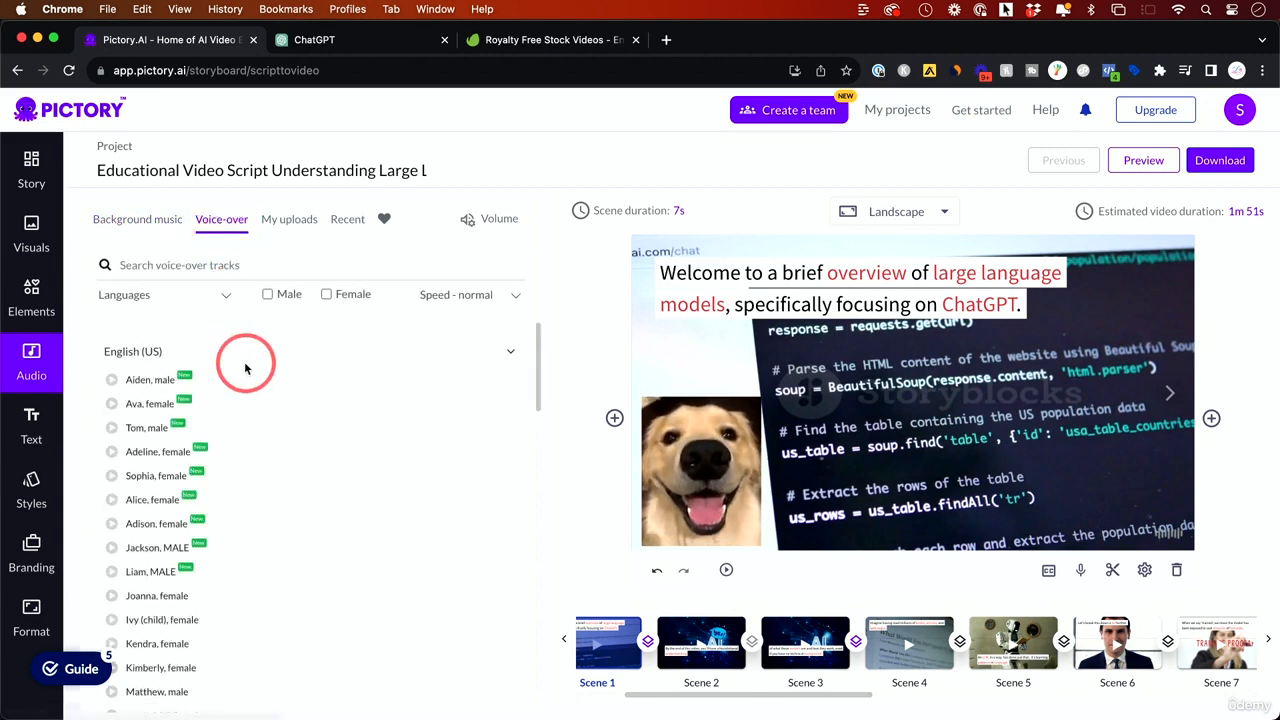
pyautogui.moveTo(263, 414)
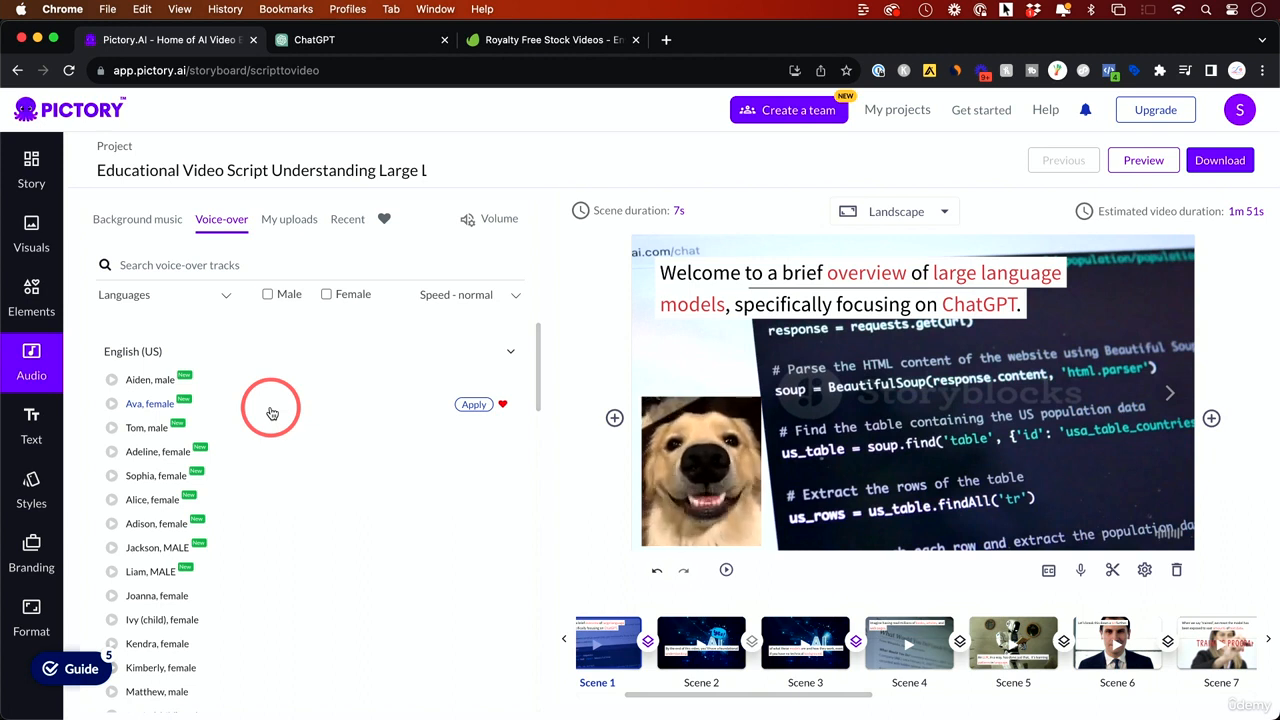
pyautogui.click(287, 223)
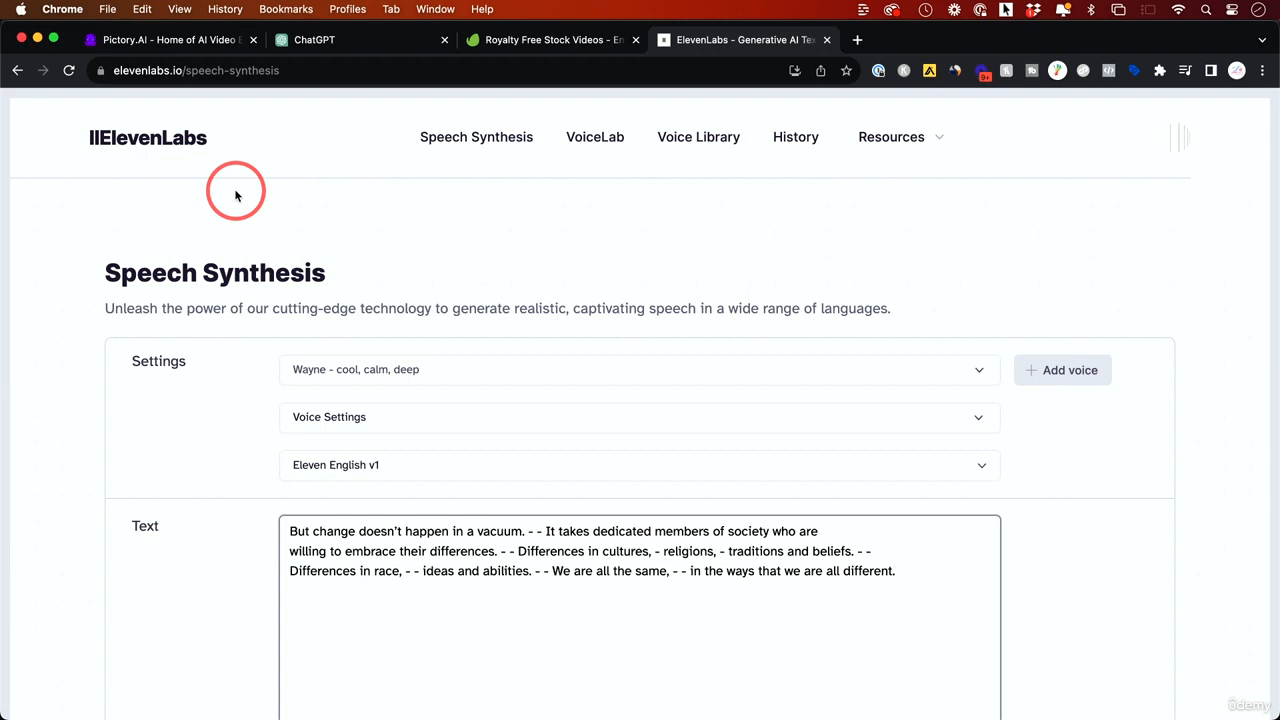
pyautogui.click(156, 42)
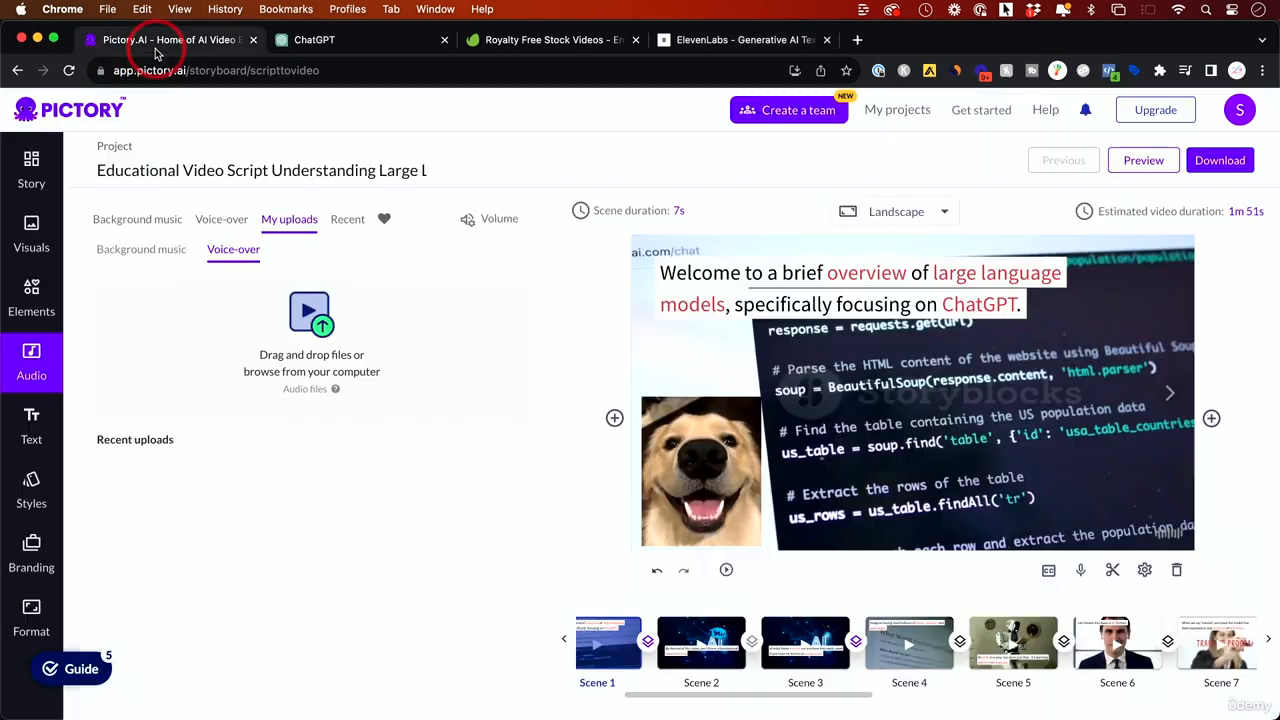
pyautogui.click(368, 425)
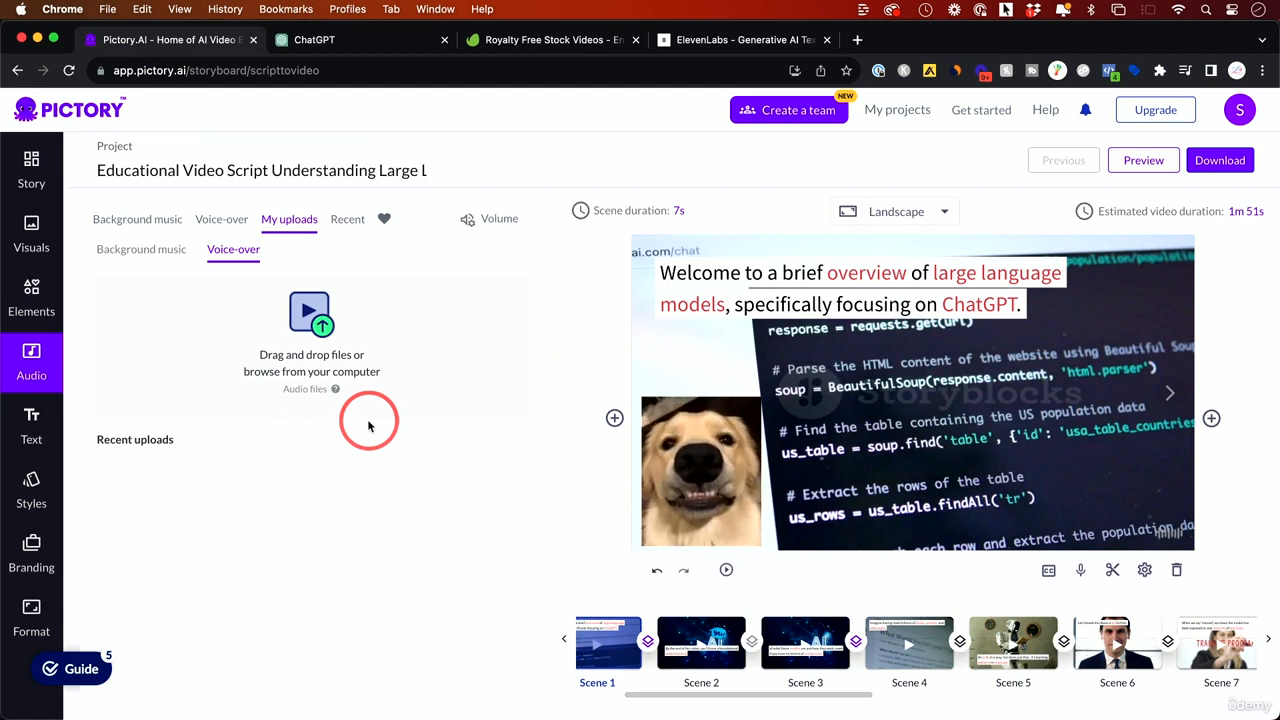
# Step: Browse the English (US) voice-over tracks, listen to samples such as Aiden and Sophia, and check the speed options
pyautogui.click(220, 222)
pyautogui.click(148, 384)
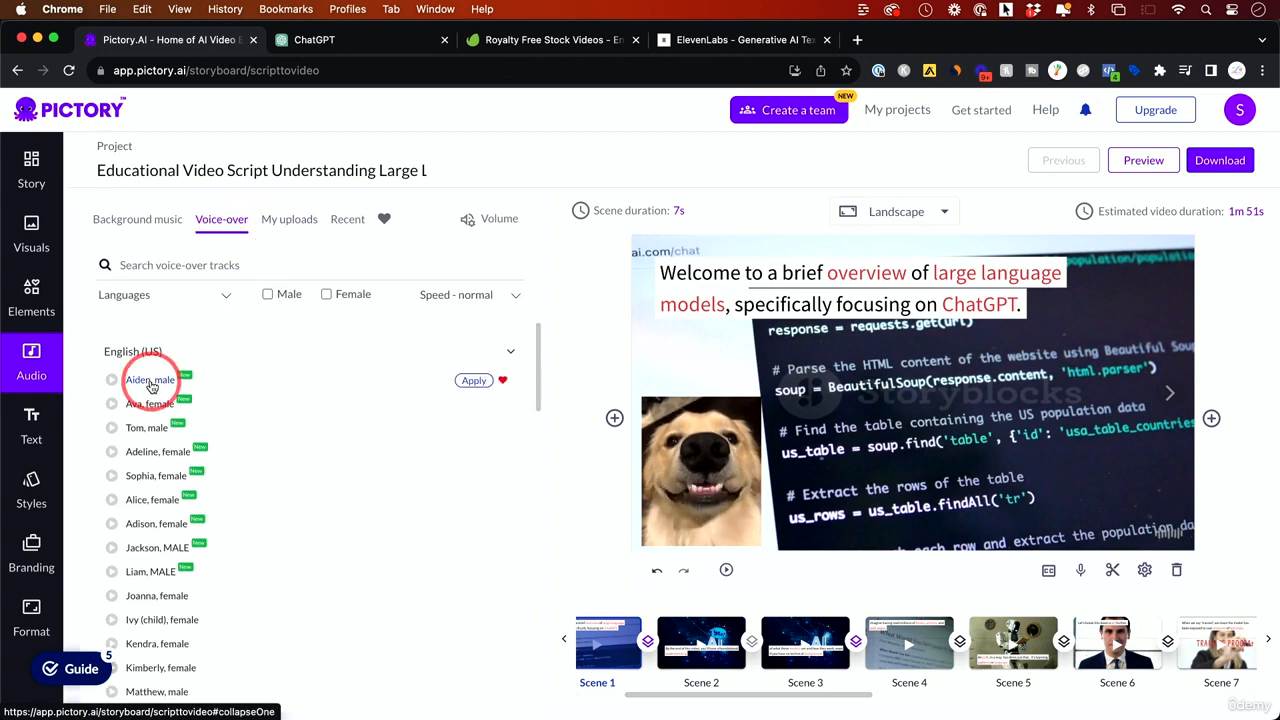
pyautogui.click(143, 377)
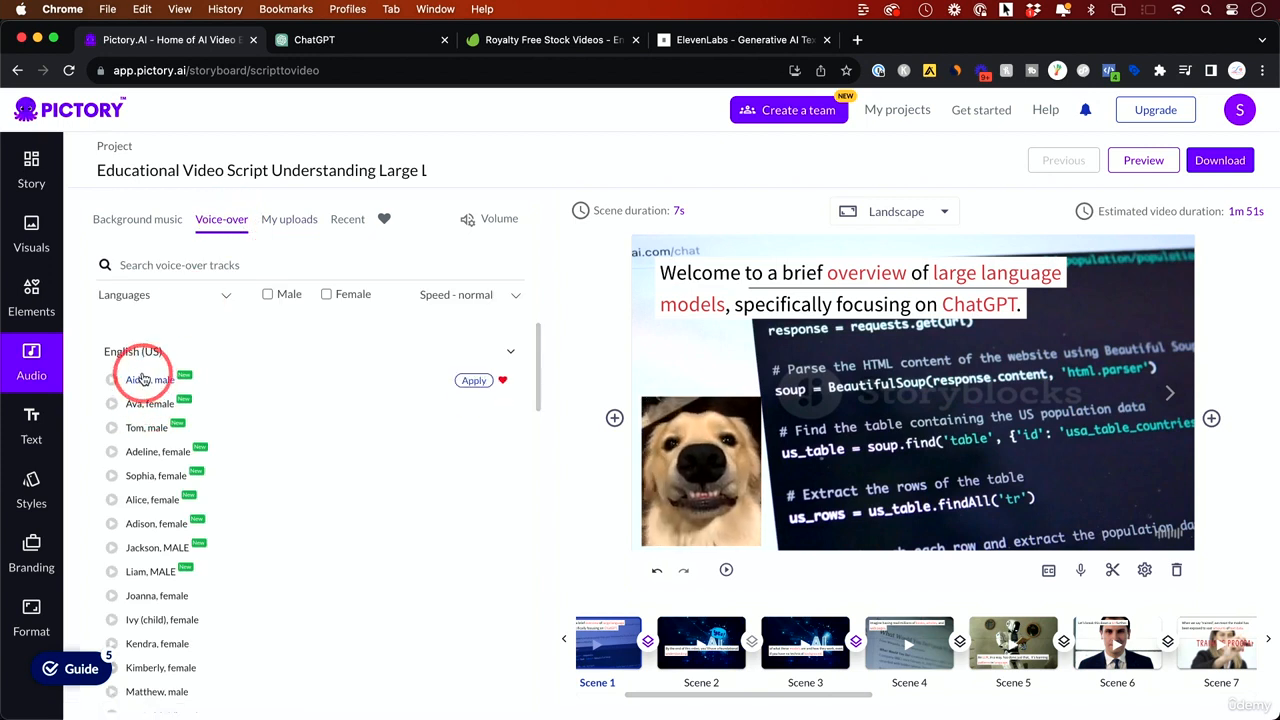
pyautogui.click(185, 478)
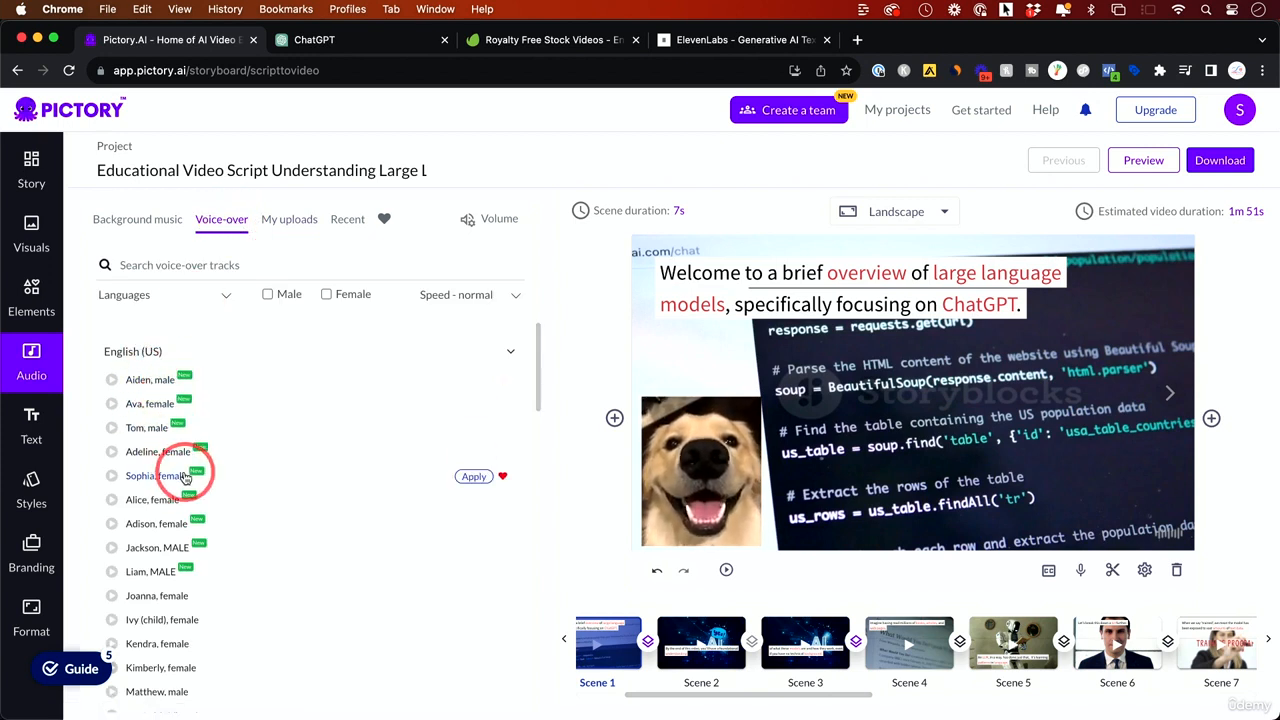
pyautogui.scroll(-10, 185, 478)
pyautogui.scroll(10, 185, 478)
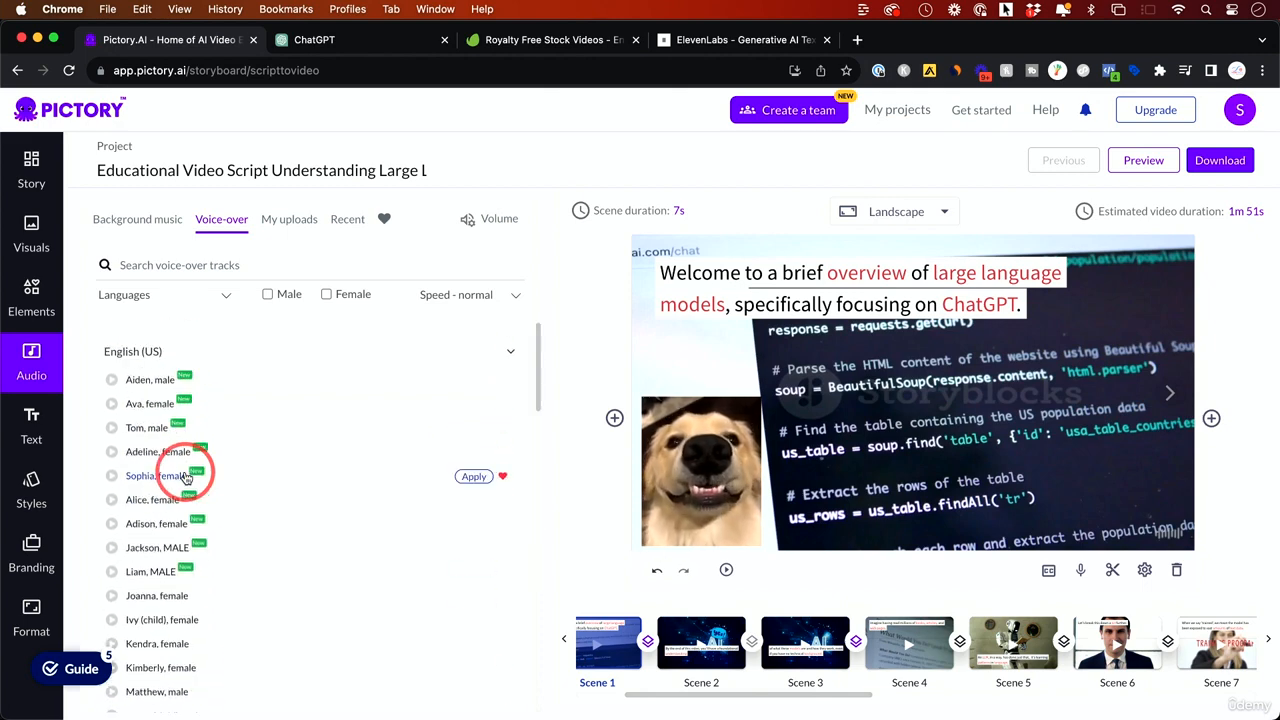
pyautogui.click(112, 382)
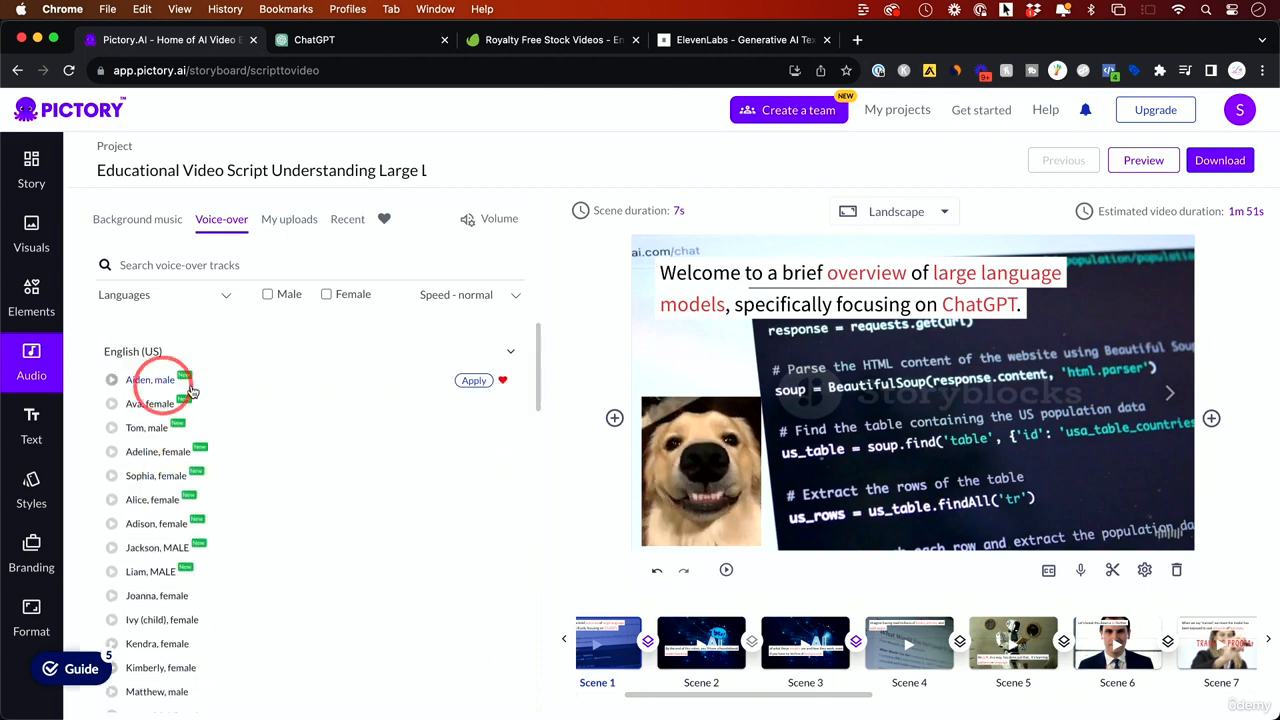
pyautogui.click(472, 382)
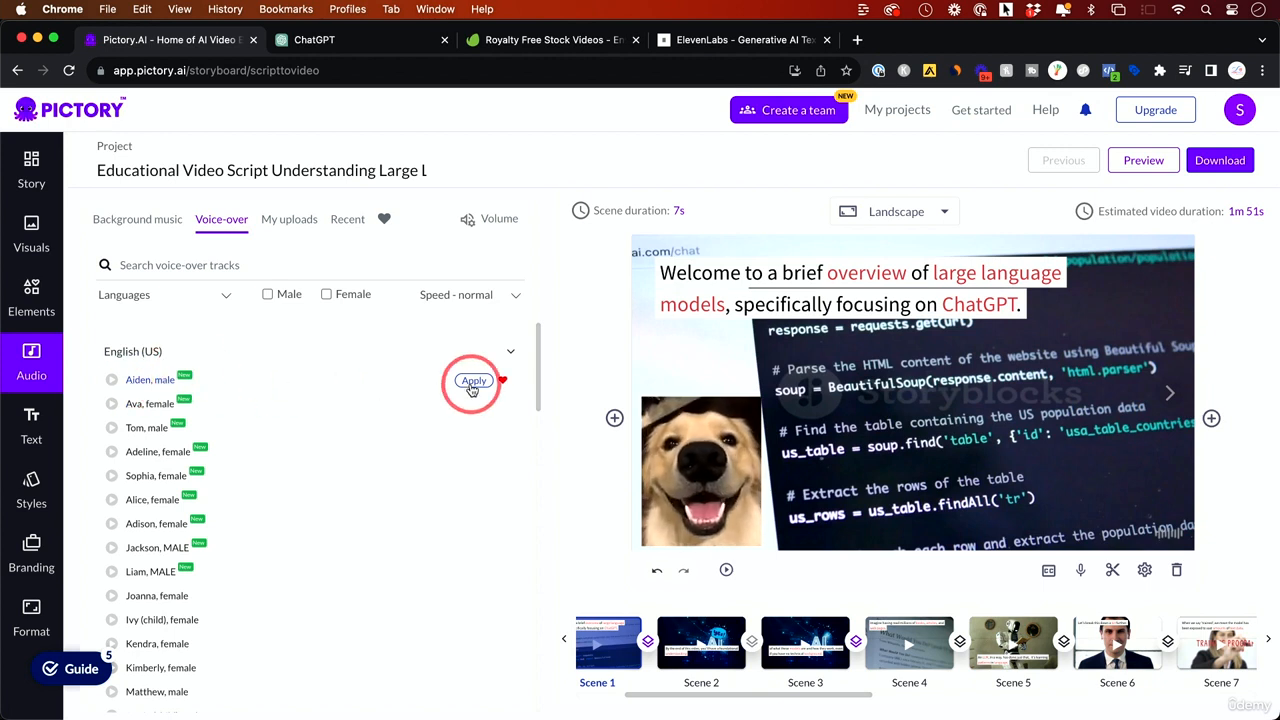
pyautogui.click(112, 380)
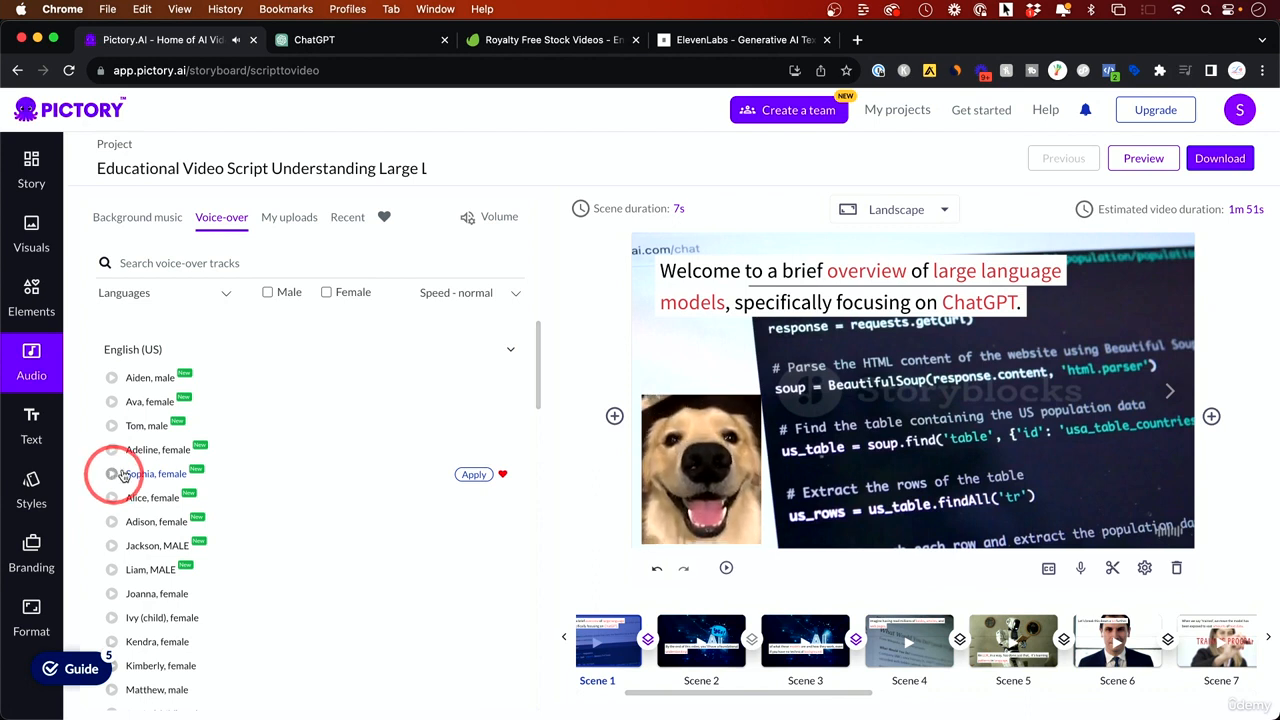
pyautogui.click(456, 298)
pyautogui.click(471, 298)
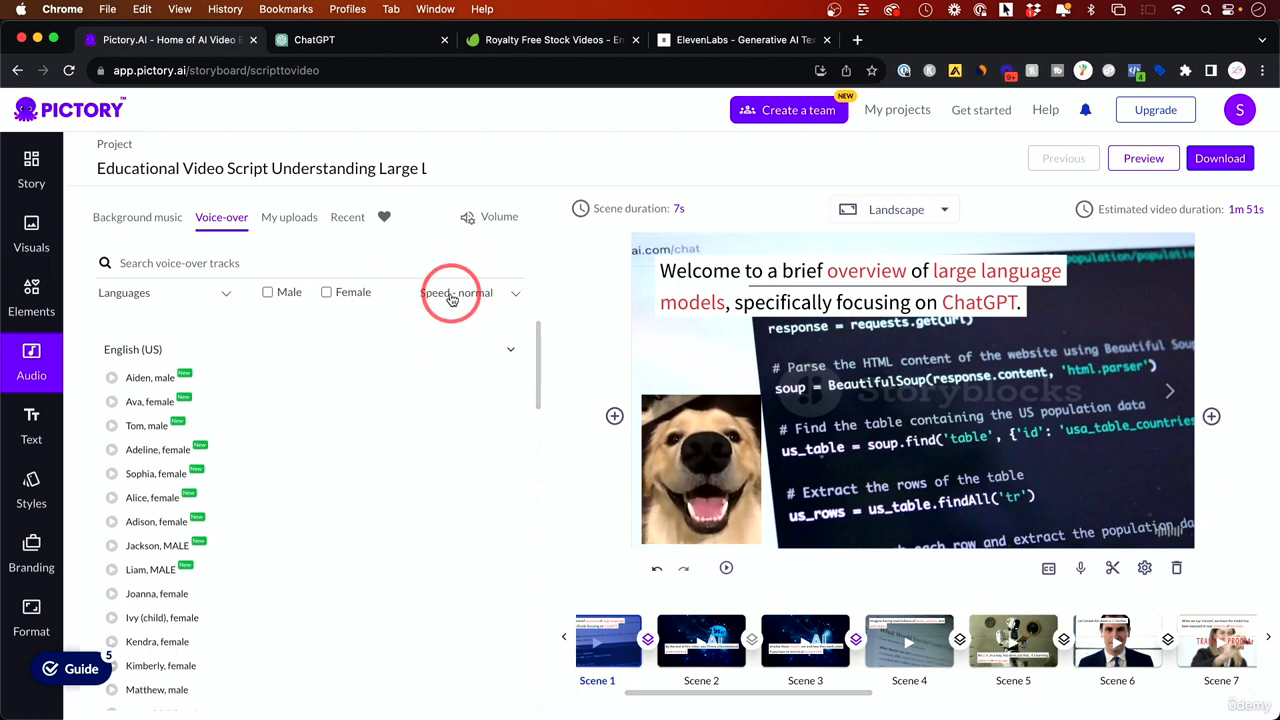
pyautogui.scroll(-10, 155, 485)
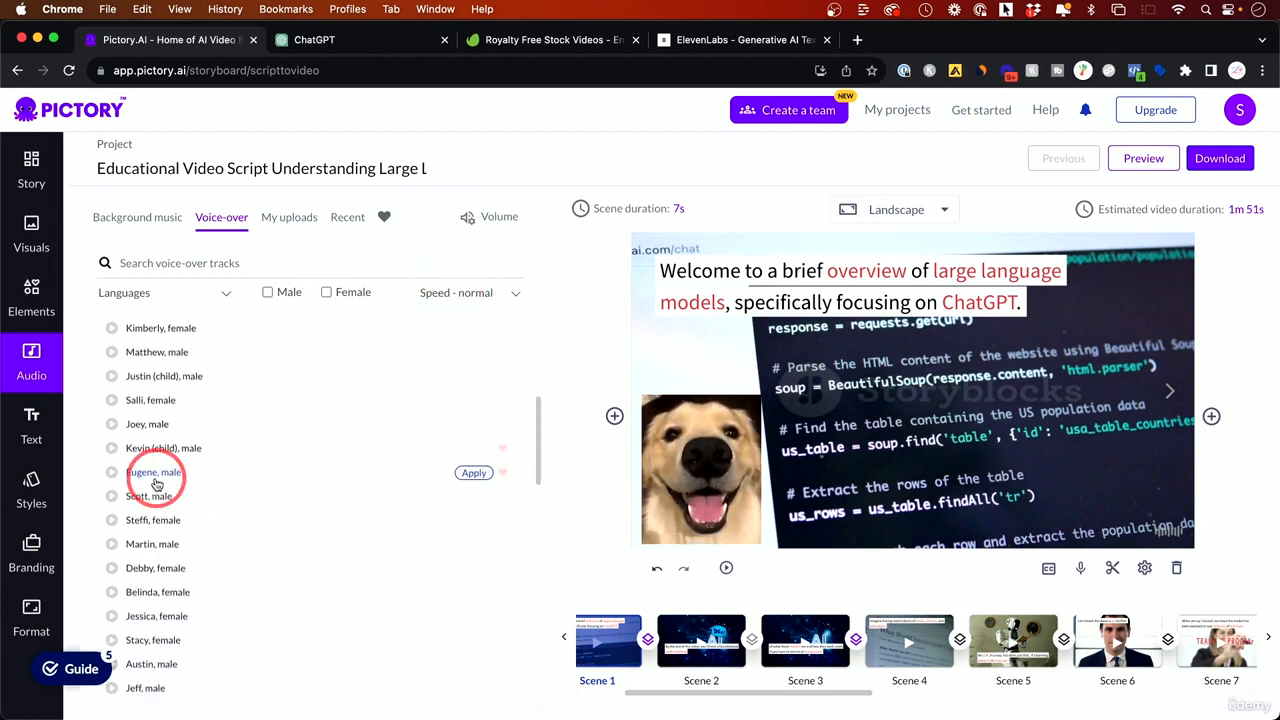
pyautogui.scroll(12, 155, 485)
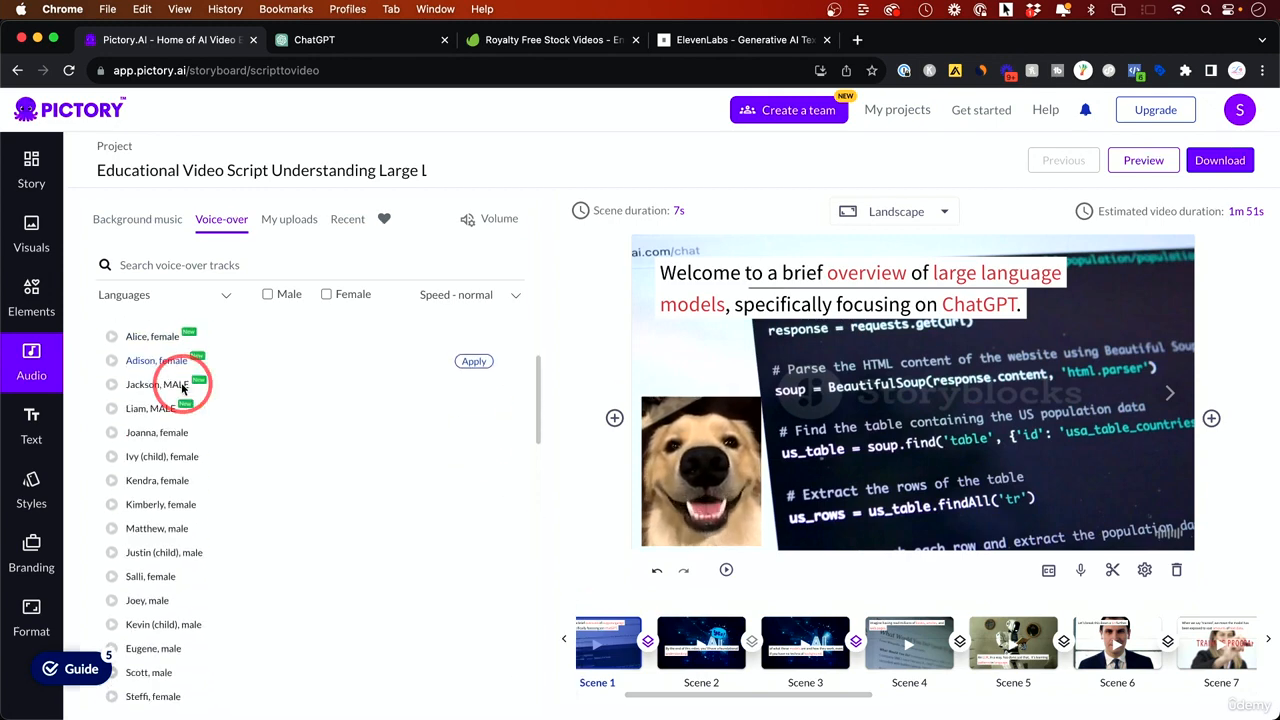
# Step: Clear the voice-over language filter and select only English (US)
pyautogui.click(203, 302)
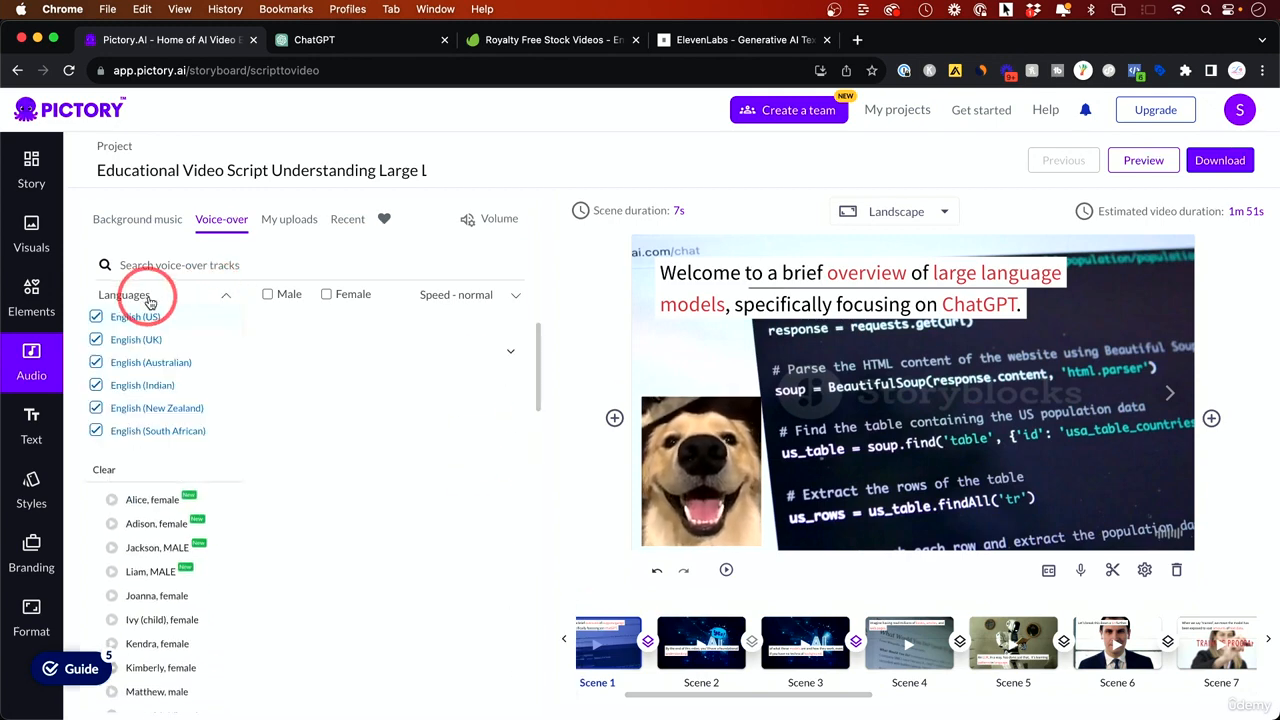
pyautogui.click(104, 471)
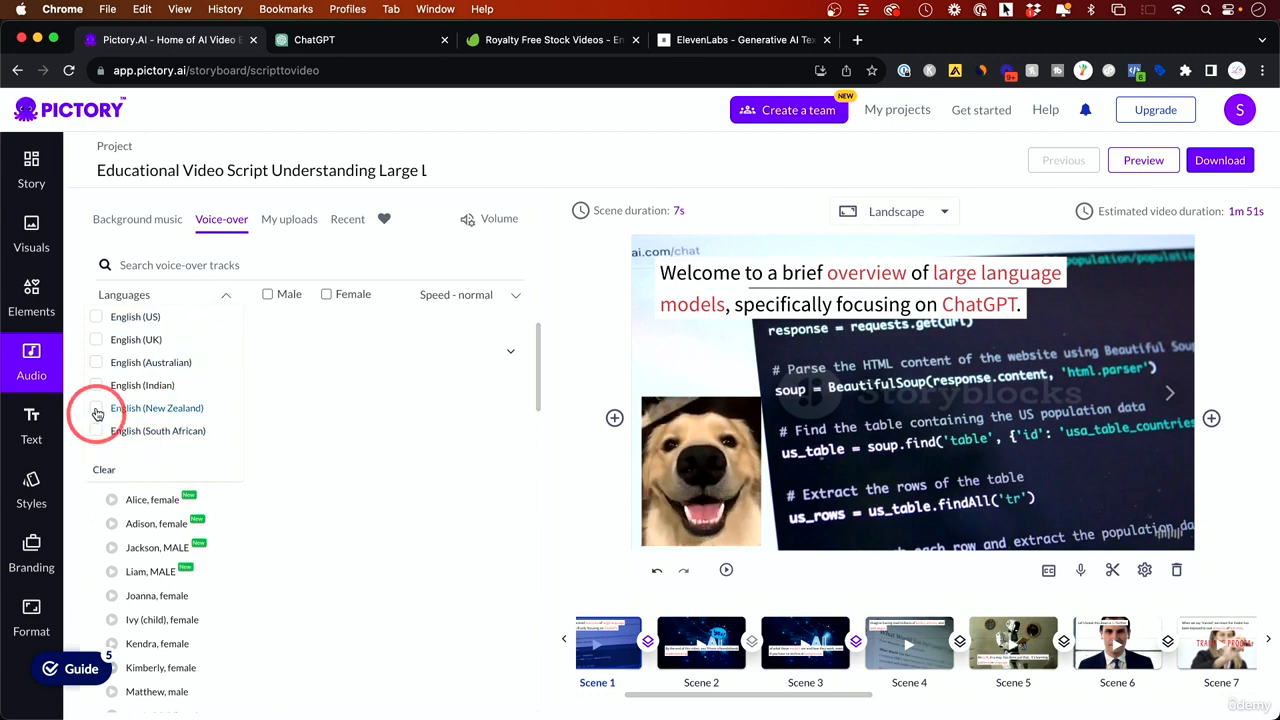
pyautogui.click(98, 320)
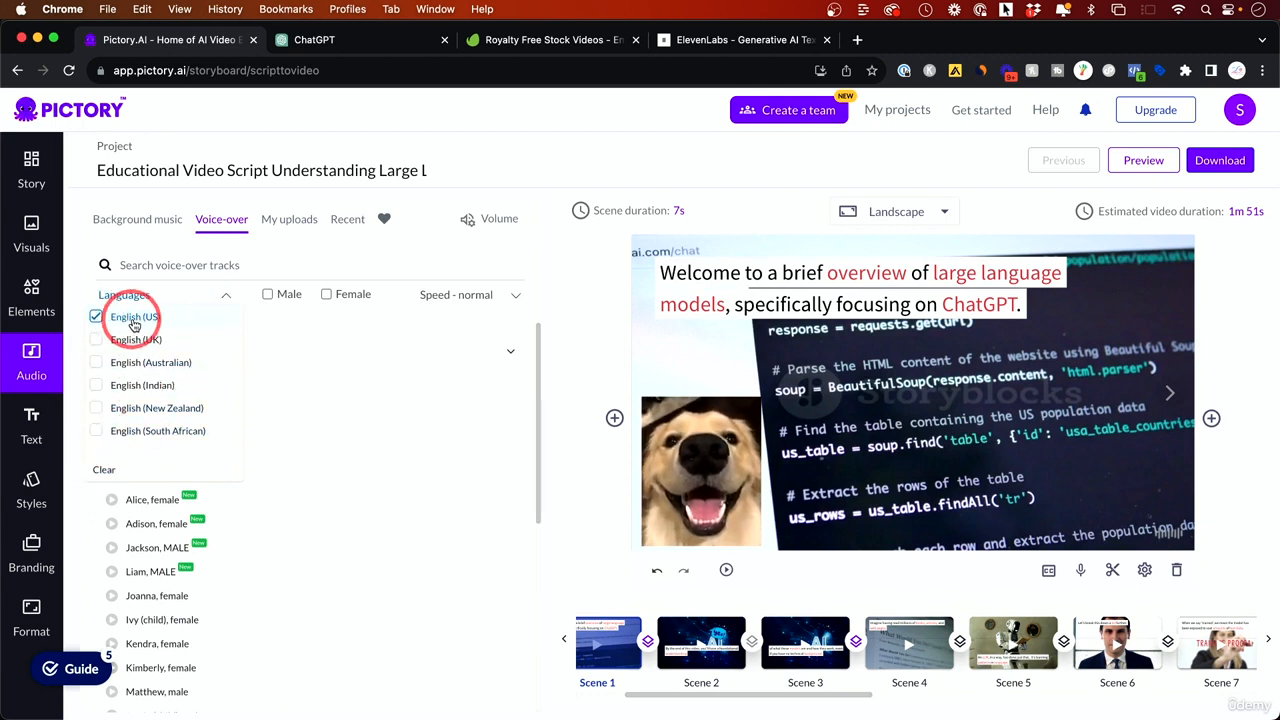
pyautogui.click(207, 307)
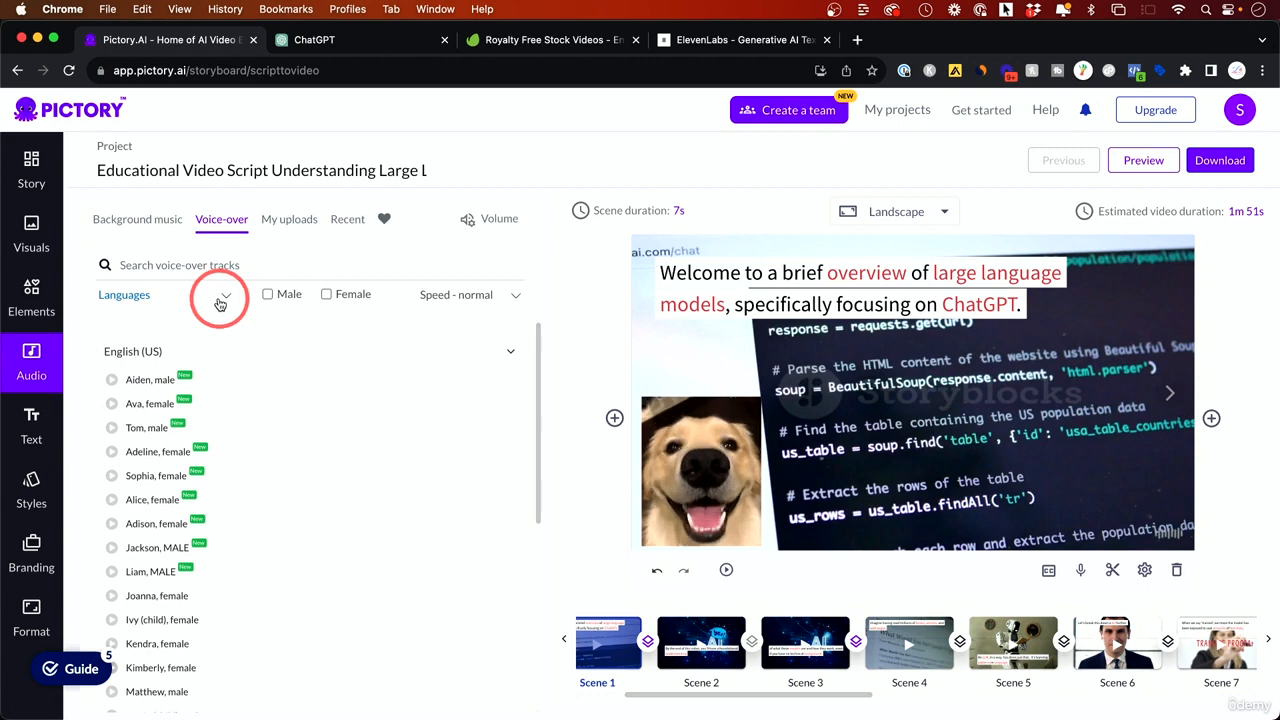
# Step: Find the male voice Martin among the English (US) voice-over tracks and apply it to the video
pyautogui.scroll(-5, 175, 422)
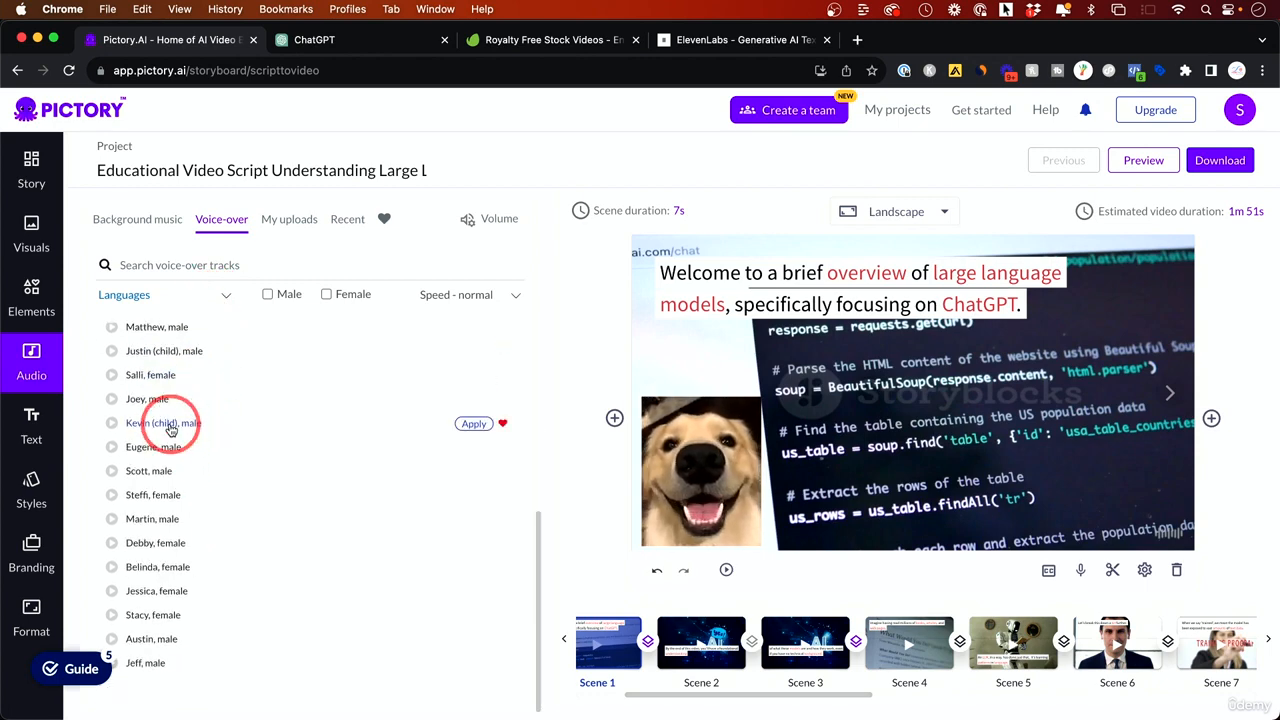
pyautogui.scroll(5, 175, 422)
pyautogui.scroll(-5, 200, 585)
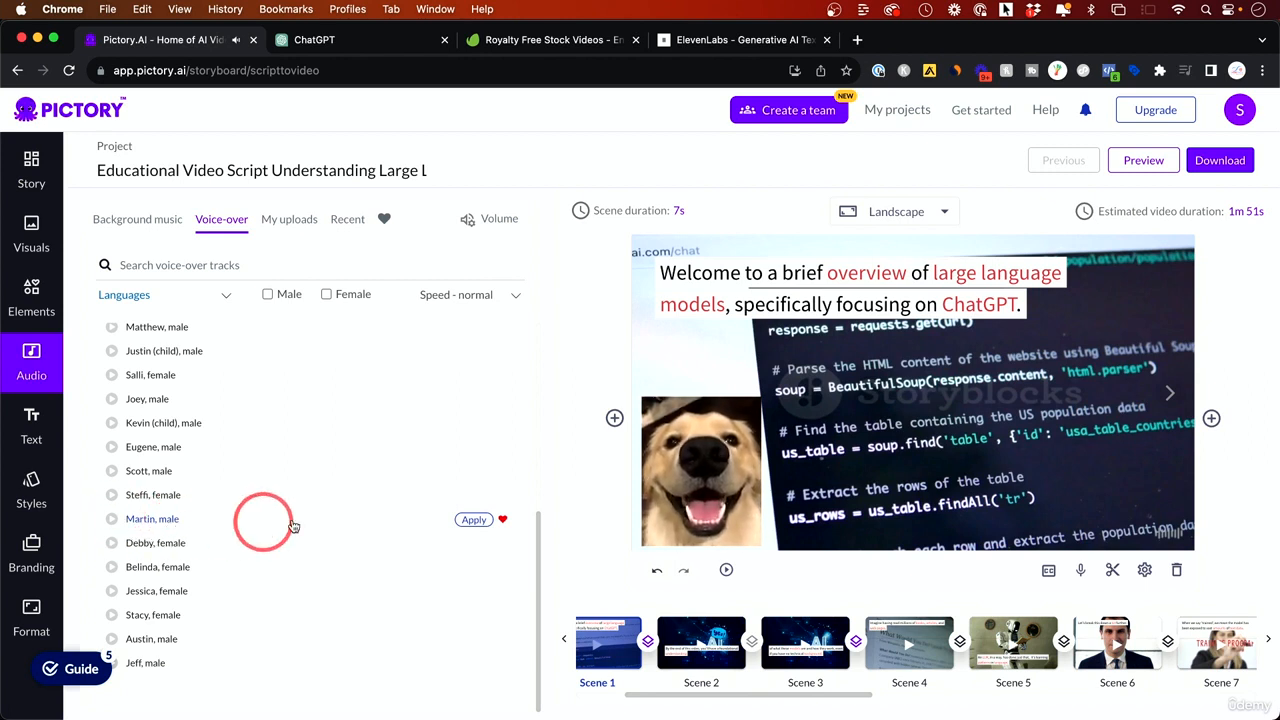
pyautogui.click(465, 521)
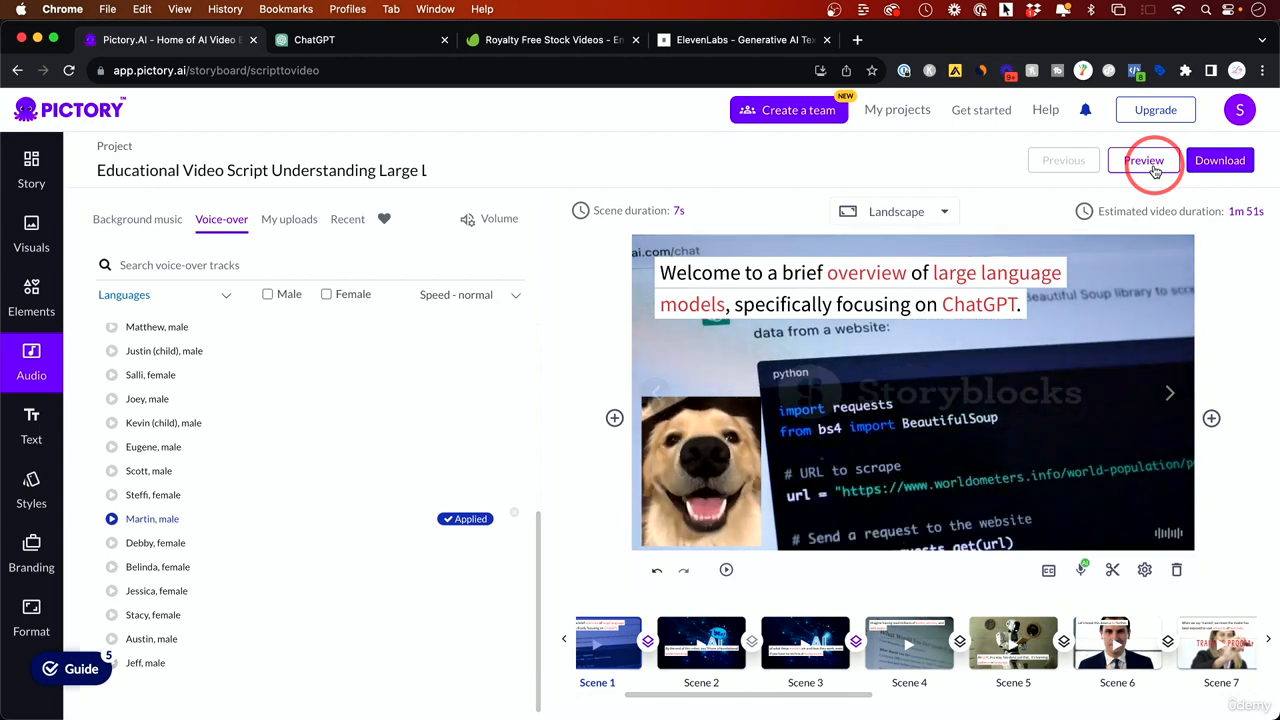
# Step: Preview the video with the applied voice-over, close the preview and dismiss the reminder about generating the video
pyautogui.click(1144, 161)
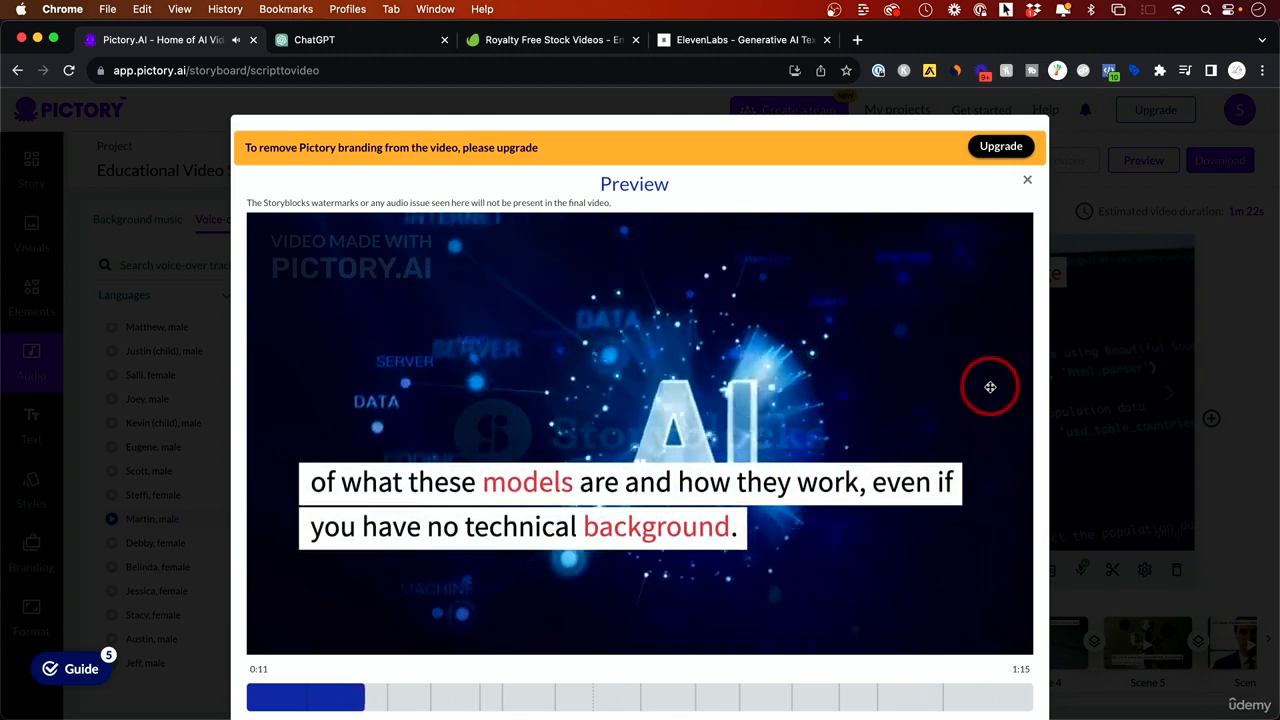
pyautogui.click(1028, 181)
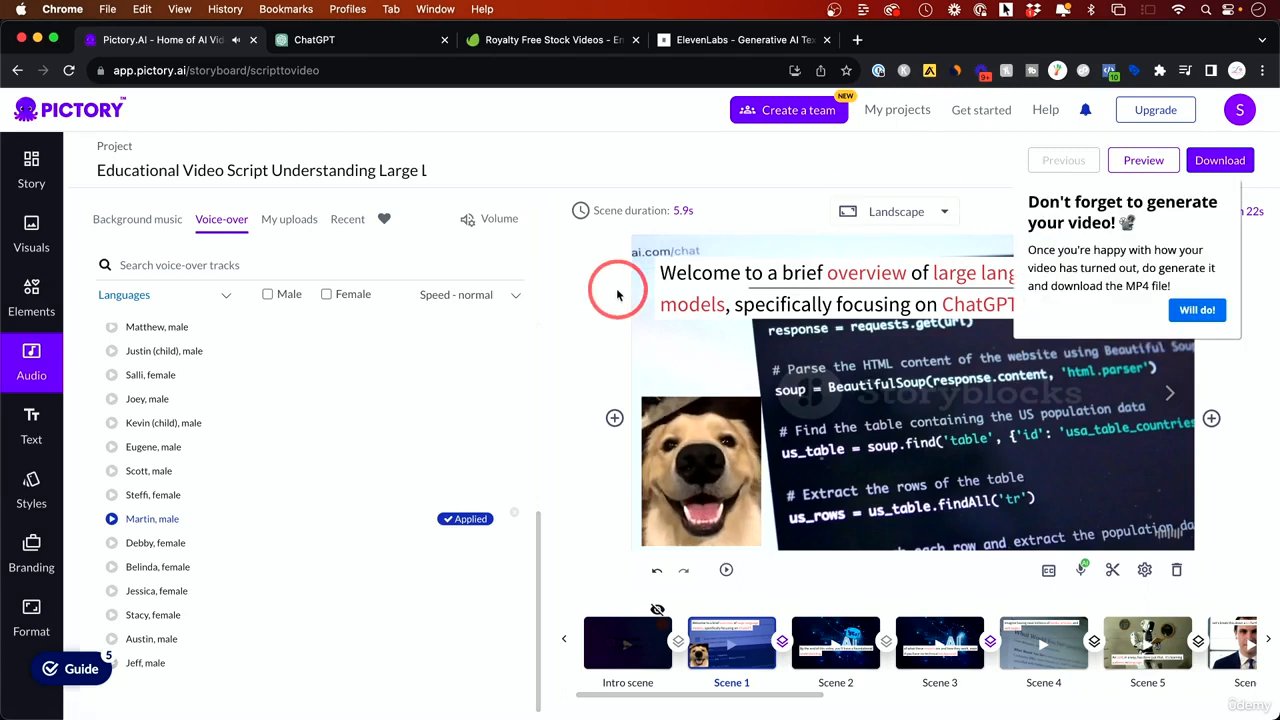
pyautogui.click(1197, 309)
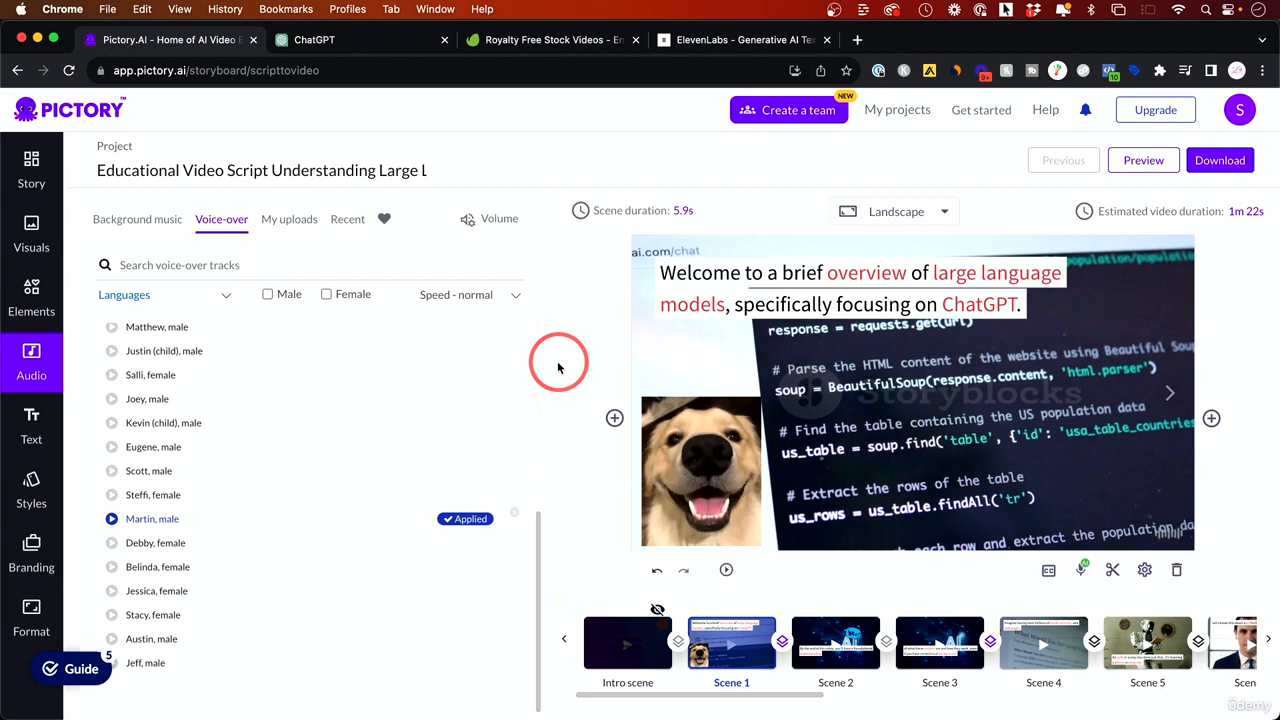
# Step: Review the voice-over alternatives: the ElevenLabs speech synthesis page, the project's voice-over uploads and the built-in voice list
pyautogui.click(702, 45)
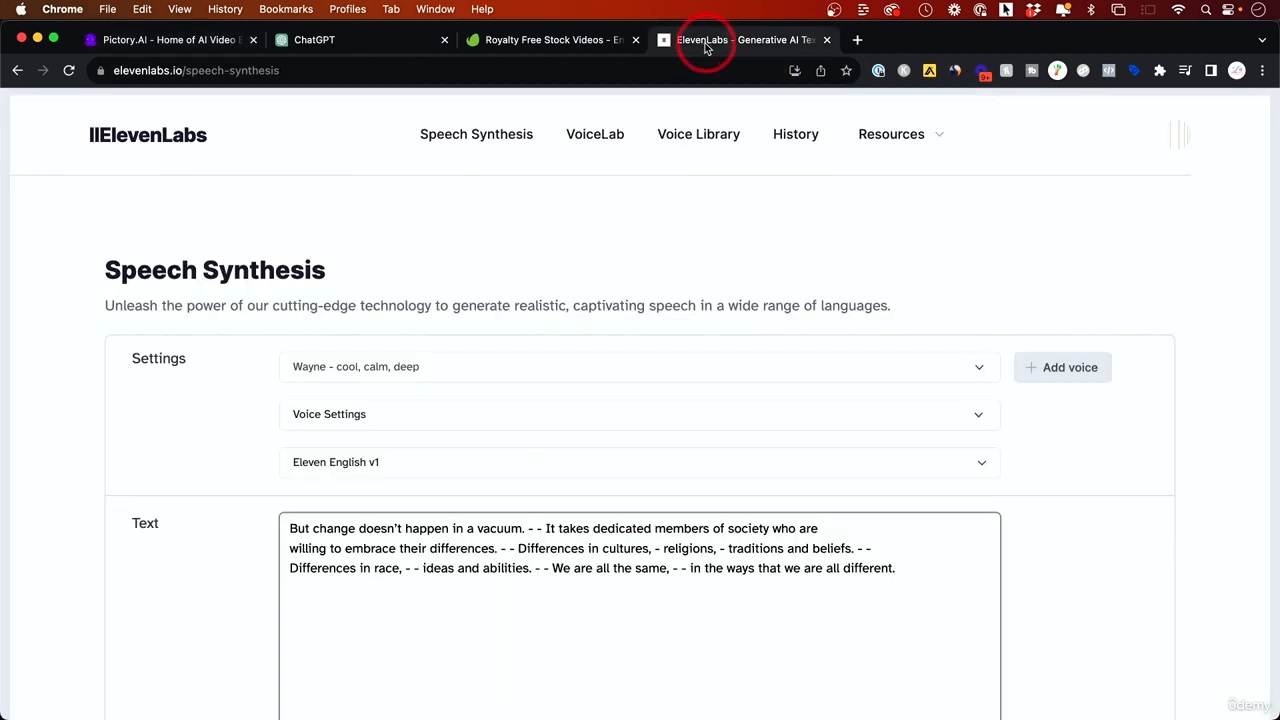
pyautogui.click(158, 42)
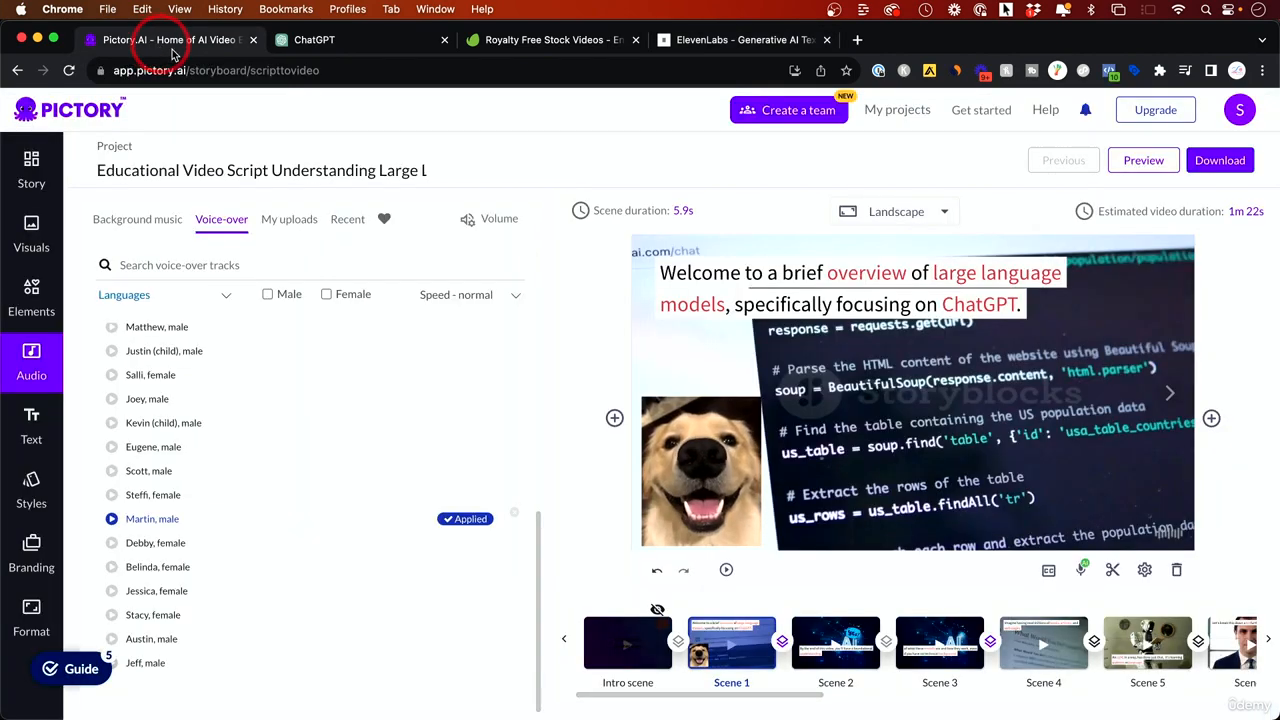
pyautogui.click(291, 224)
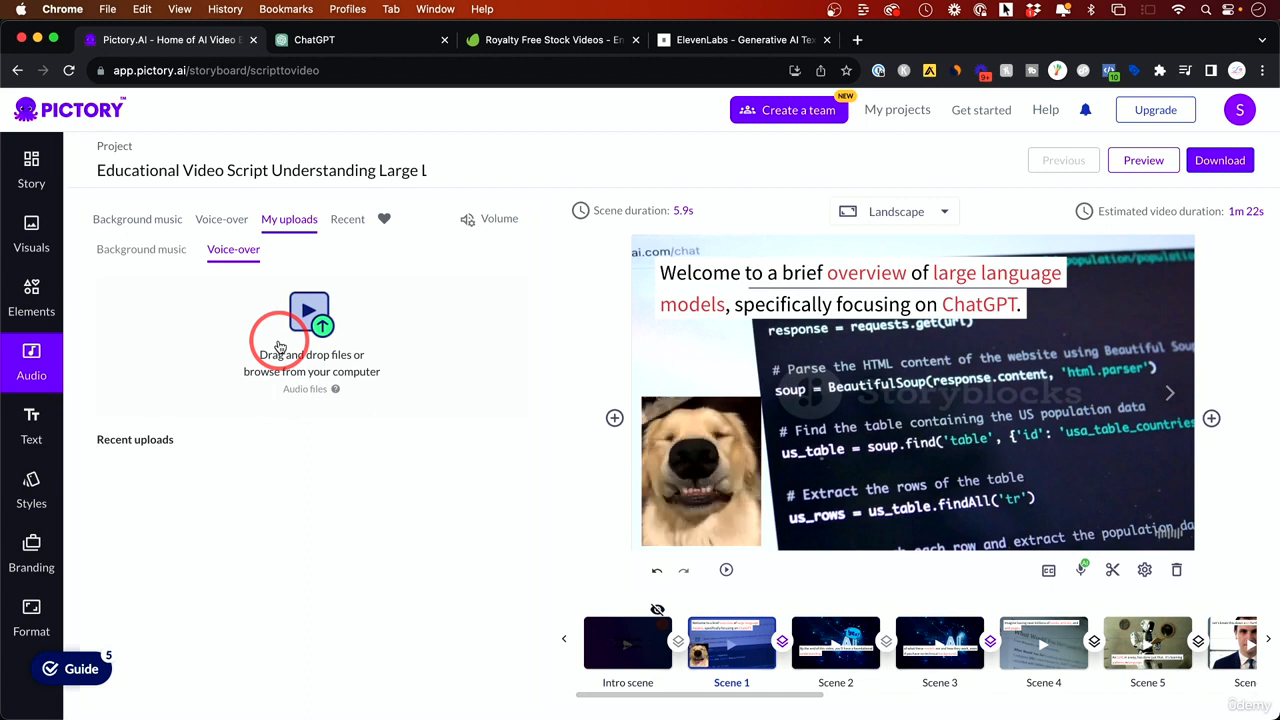
pyautogui.click(229, 228)
pyautogui.scroll(-1, 220, 460)
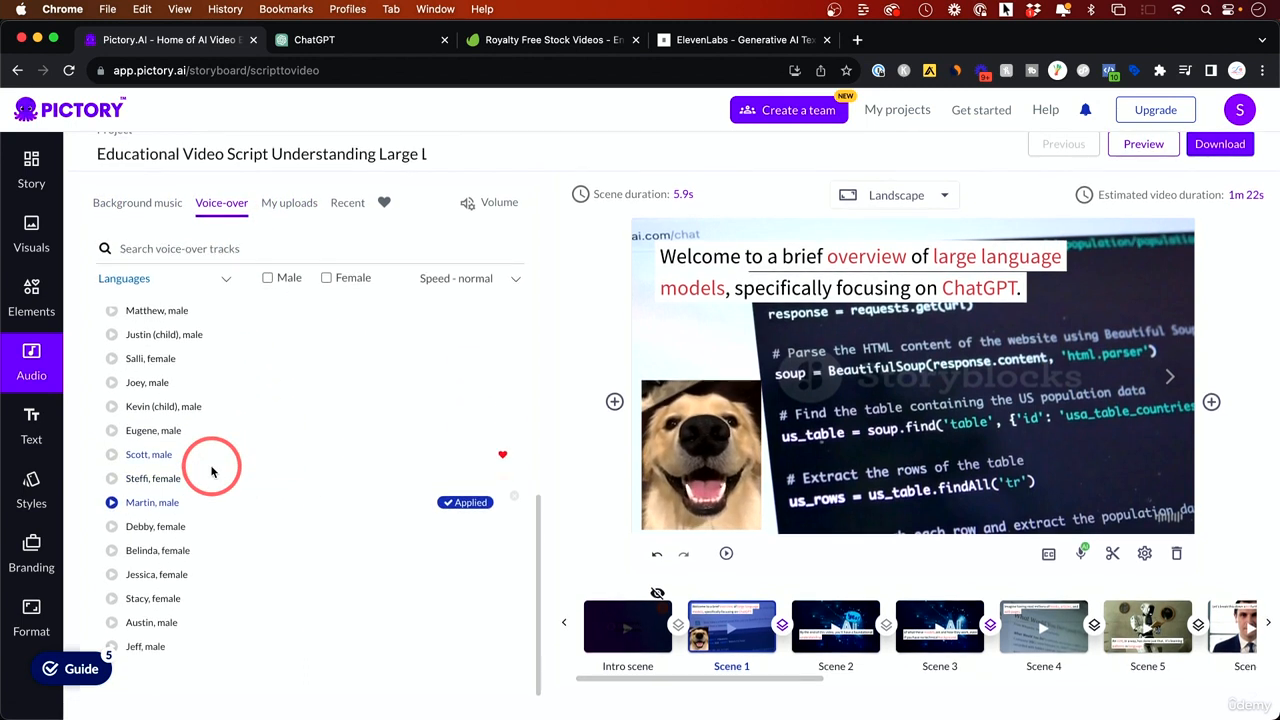
pyautogui.scroll(1, 212, 472)
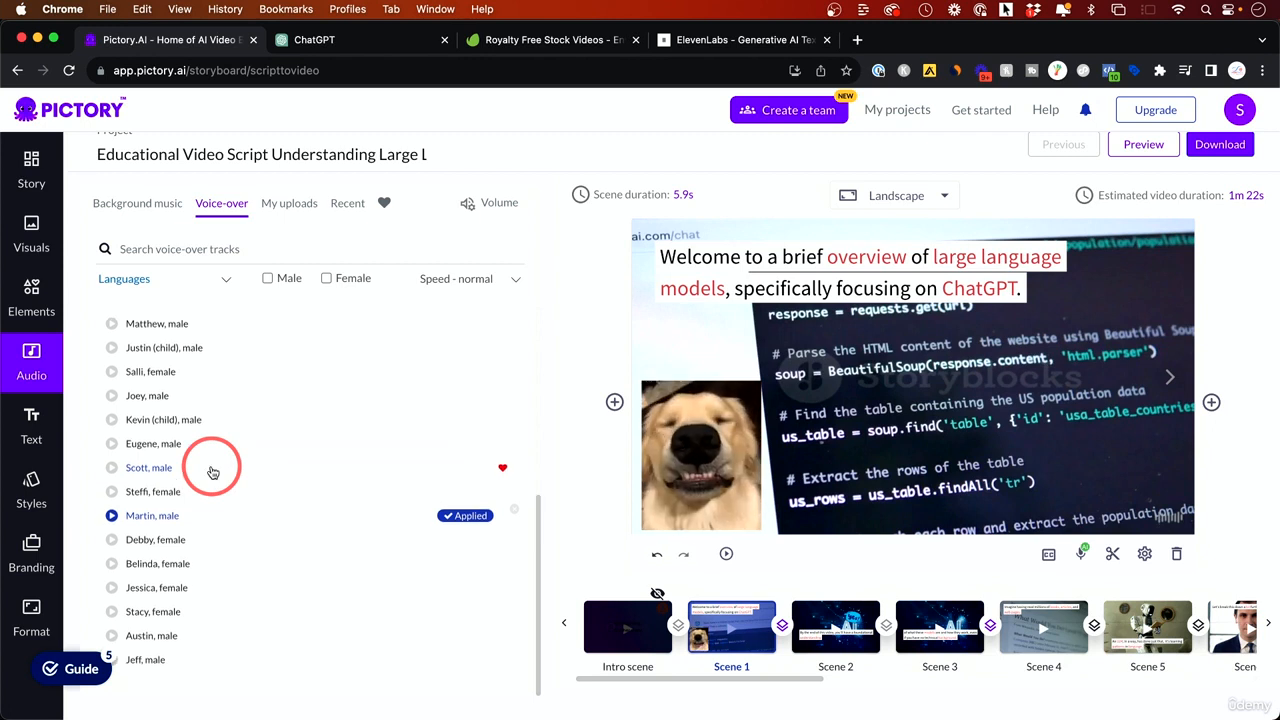
pyautogui.scroll(5, 212, 472)
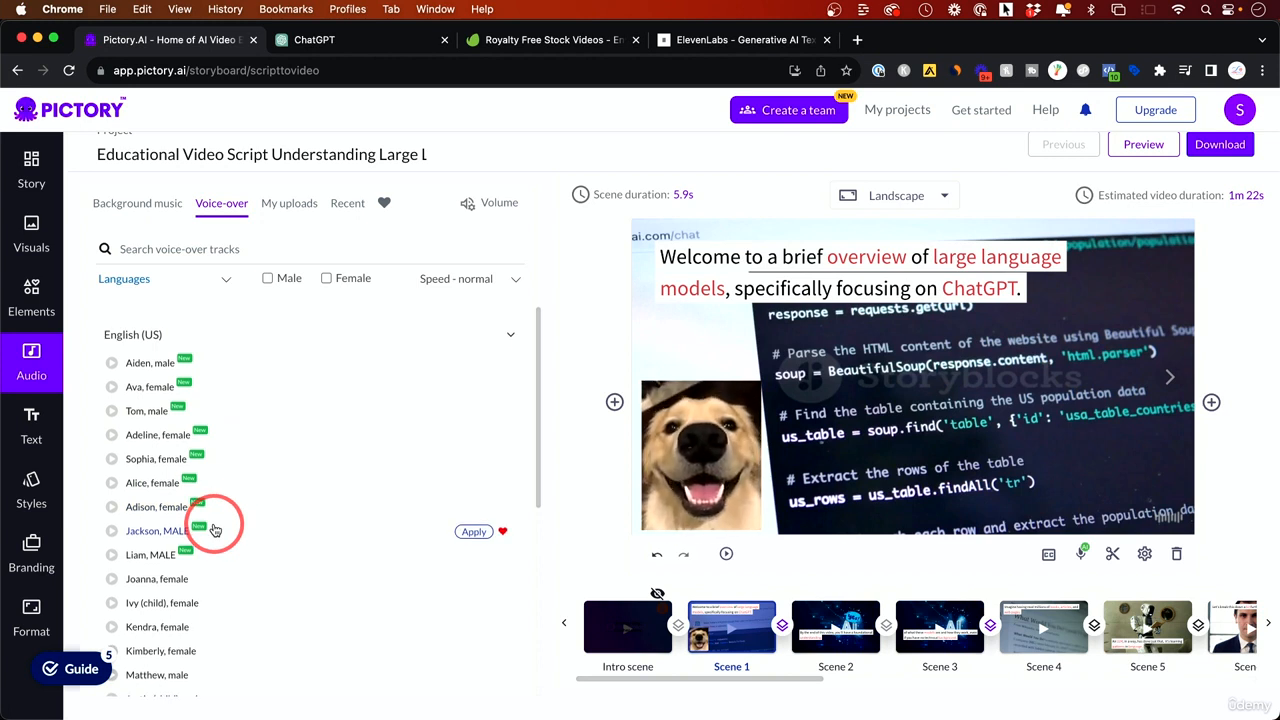
# Step: Show the background music tracks and listen to the applied Racing track
pyautogui.click(138, 204)
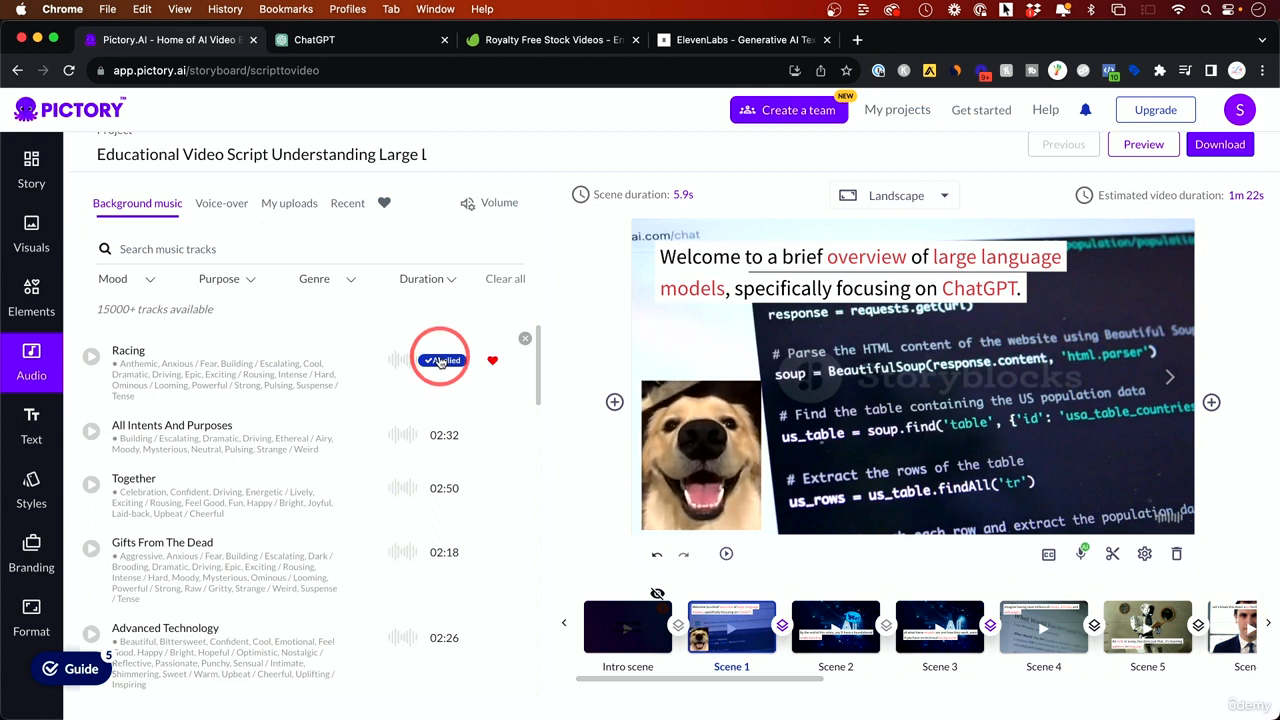
pyautogui.click(91, 357)
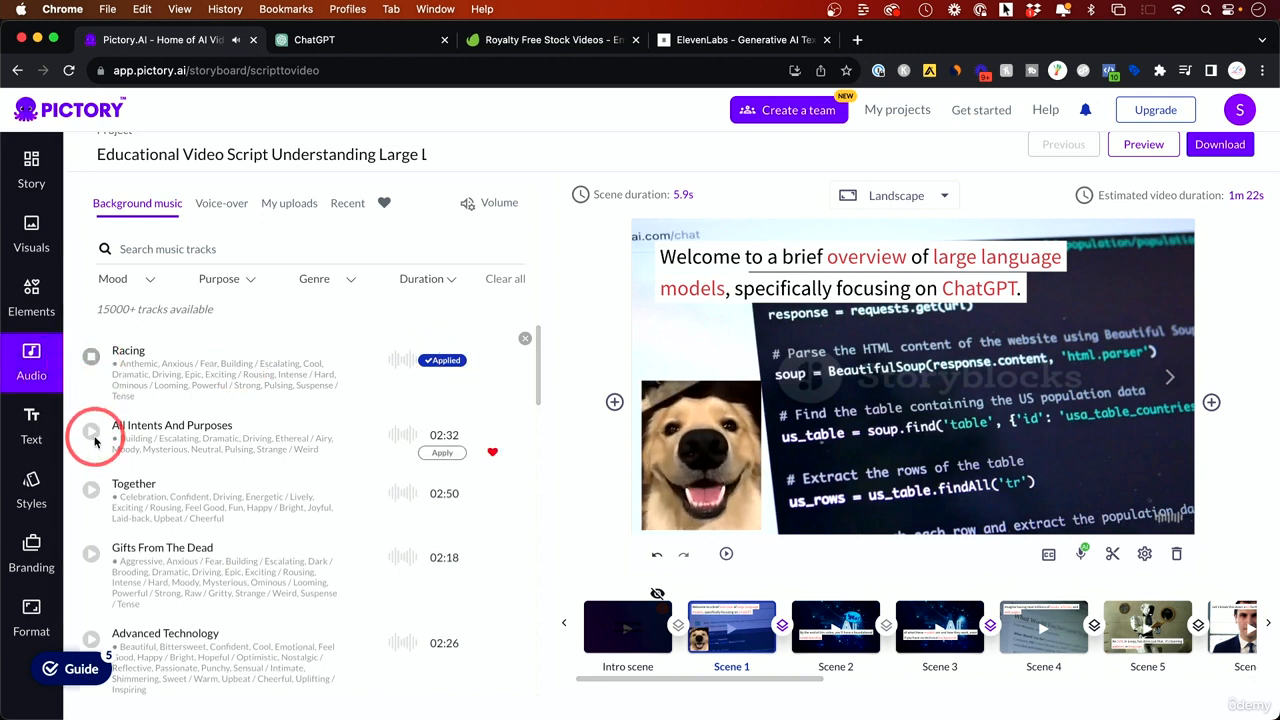
pyautogui.press('XF86AudioLowerVolume')
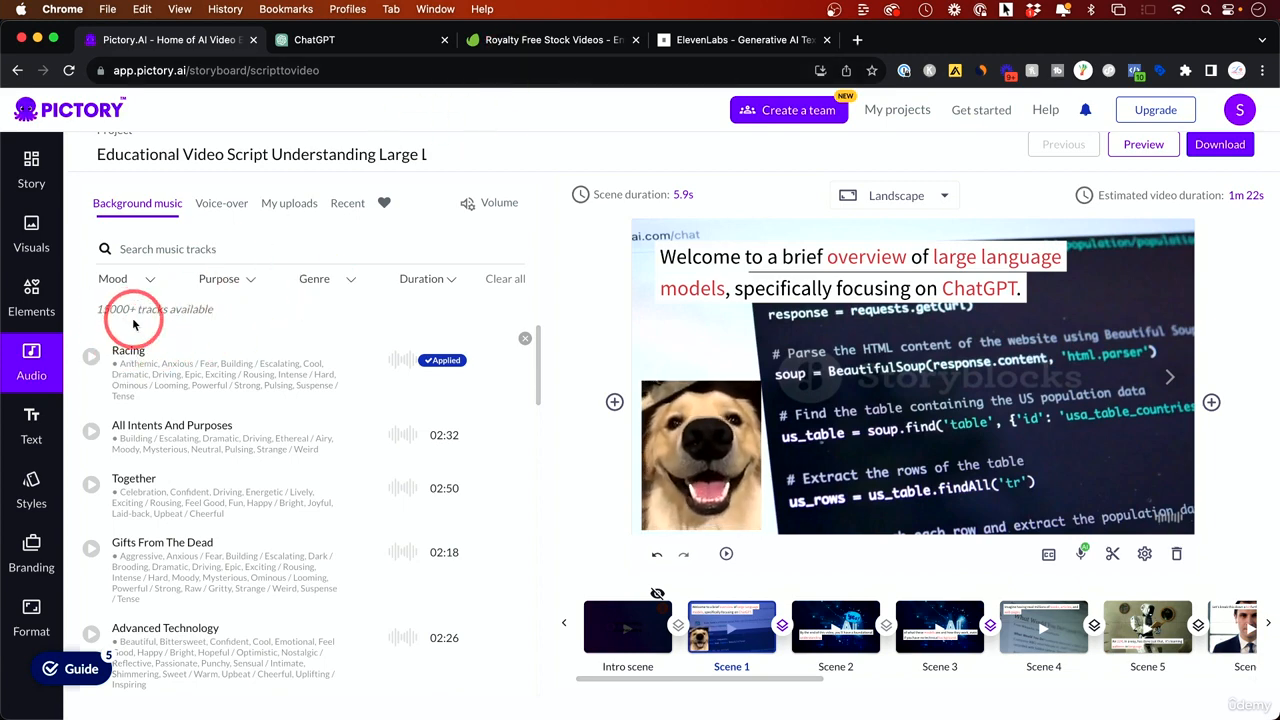
# Step: Switch to Envato Elements and show its royalty-free music collection as an external source of background music
pyautogui.click(560, 40)
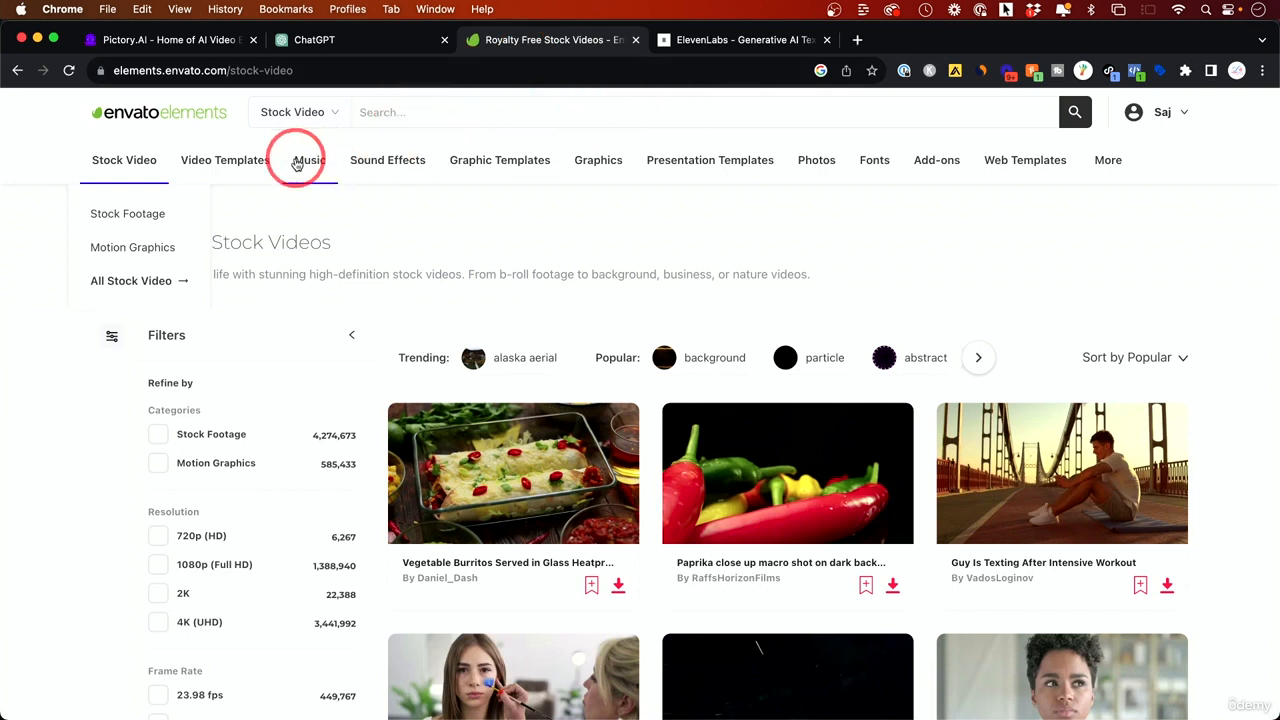
pyautogui.click(300, 163)
pyautogui.click(334, 220)
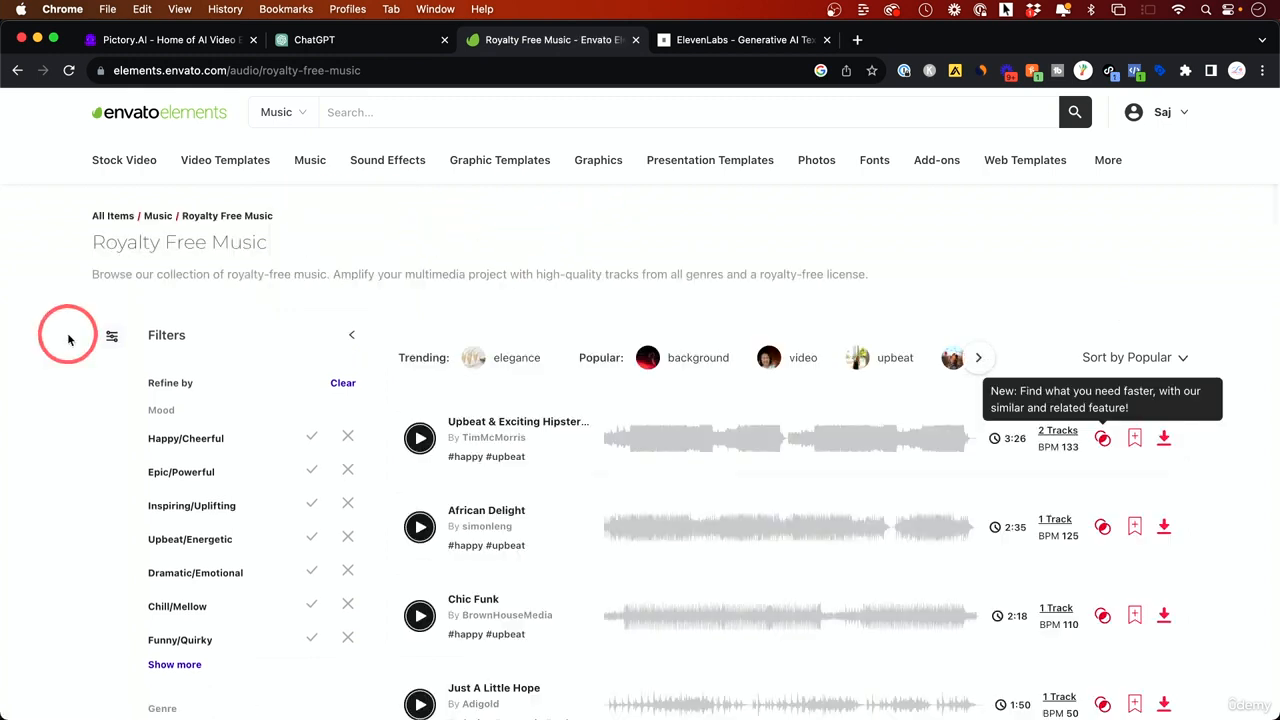
# Step: Back in Pictory, replace the Racing background music with All Intents And Purposes, and remove that applied track from the video
pyautogui.click(140, 44)
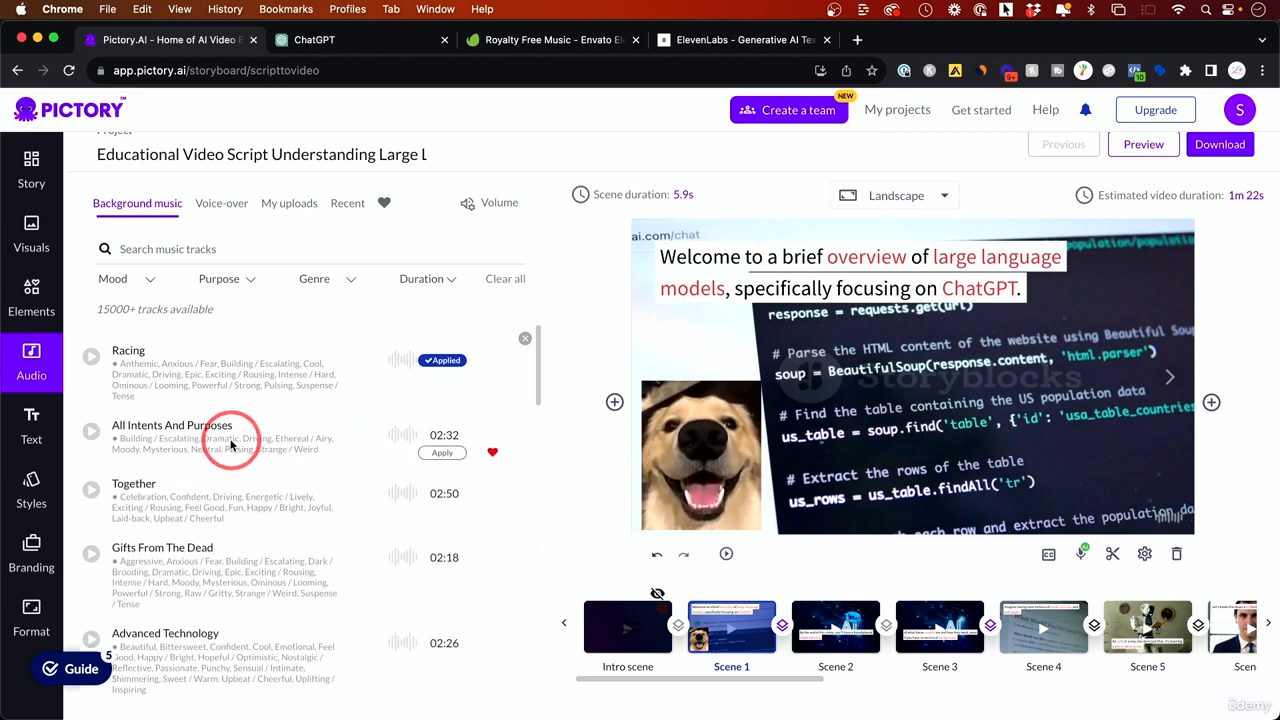
pyautogui.click(443, 455)
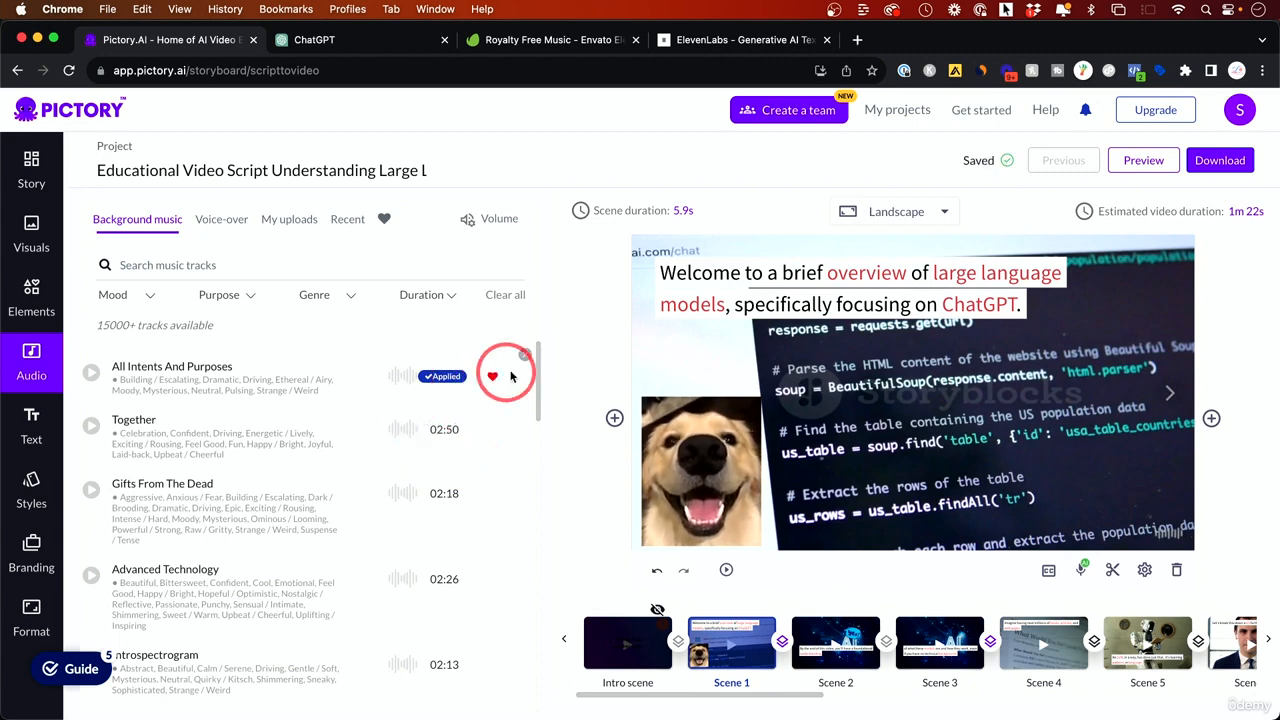
pyautogui.click(525, 354)
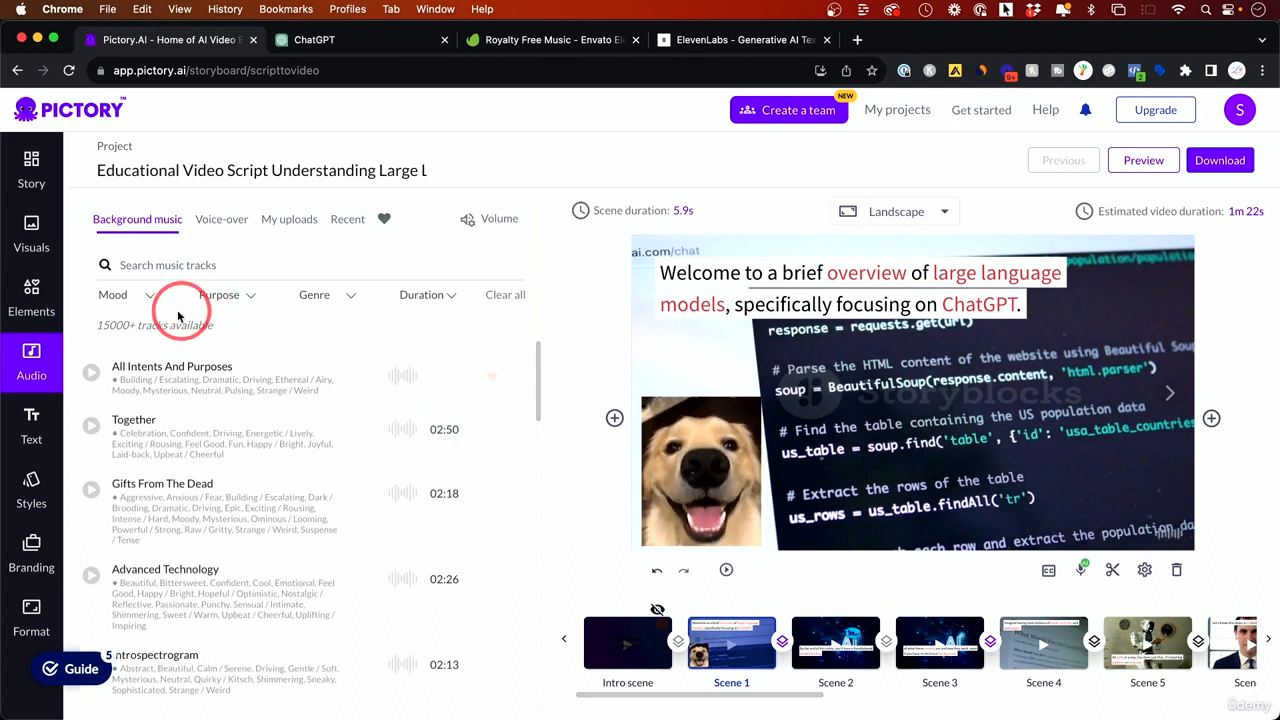
# Step: Examine the mood, purpose, genre and duration filters for background music and browse the available tracks
pyautogui.click(118, 296)
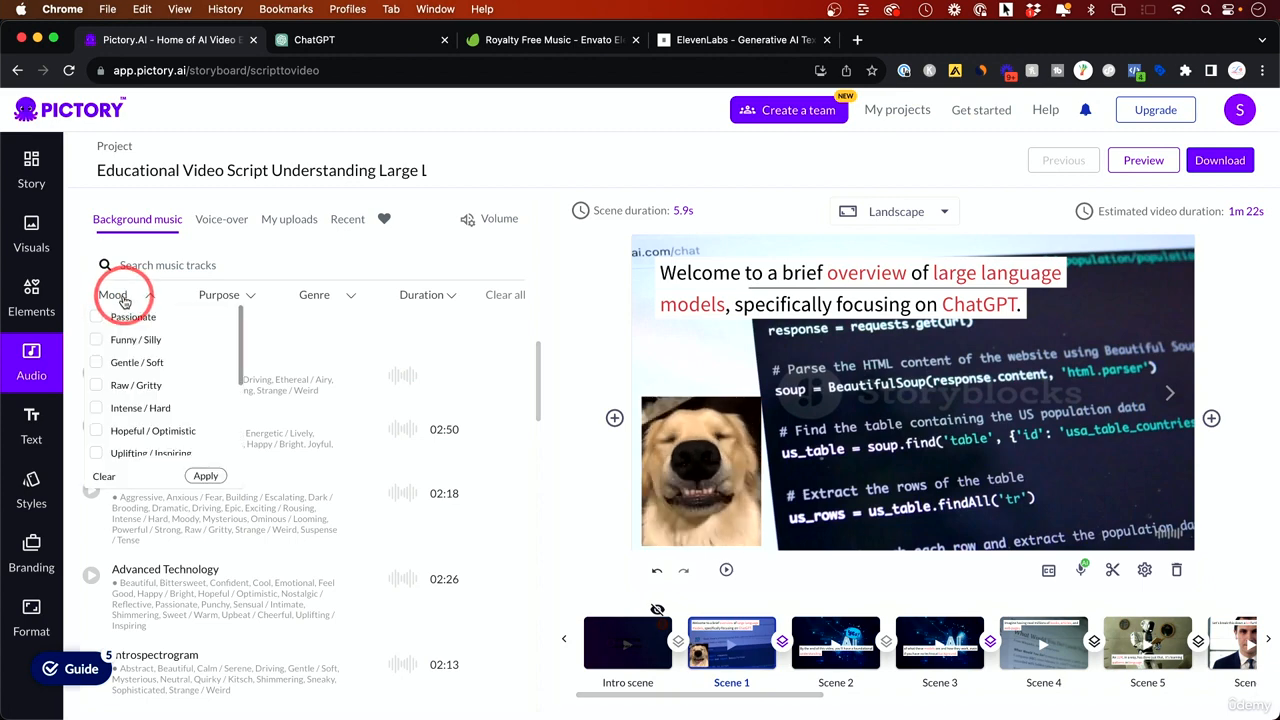
pyautogui.click(212, 295)
pyautogui.click(330, 296)
pyautogui.click(423, 294)
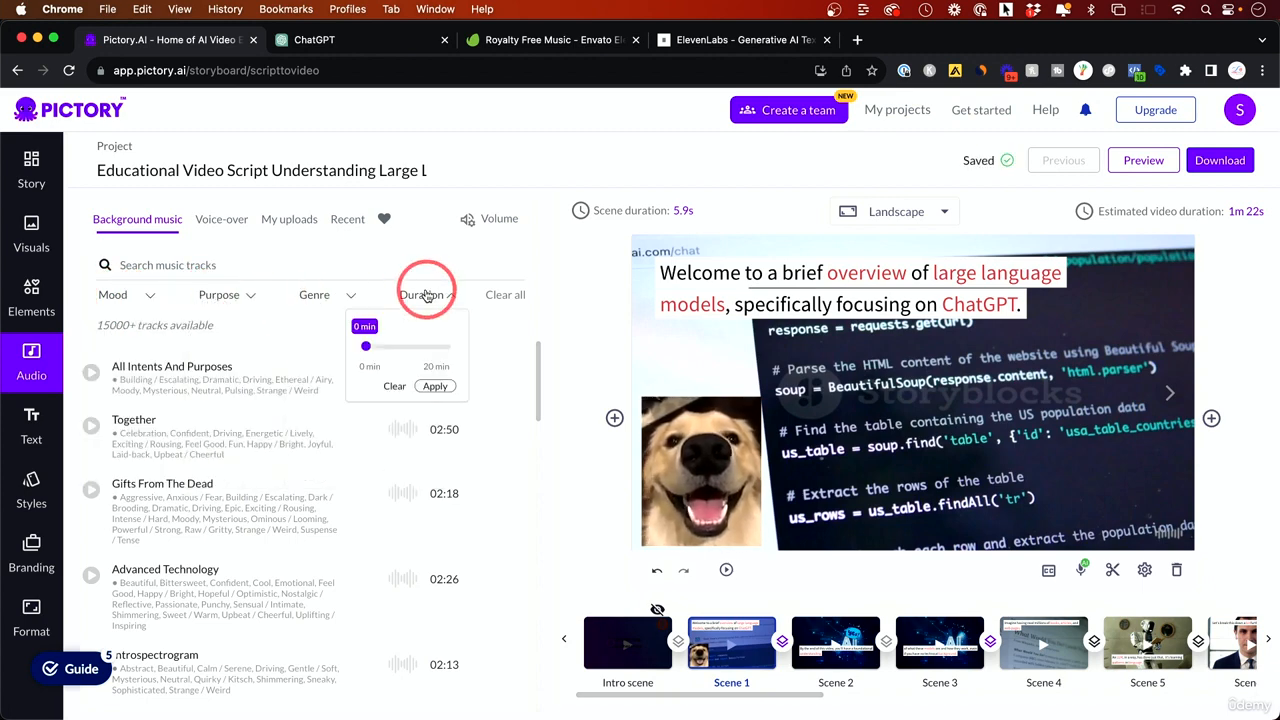
pyautogui.click(415, 297)
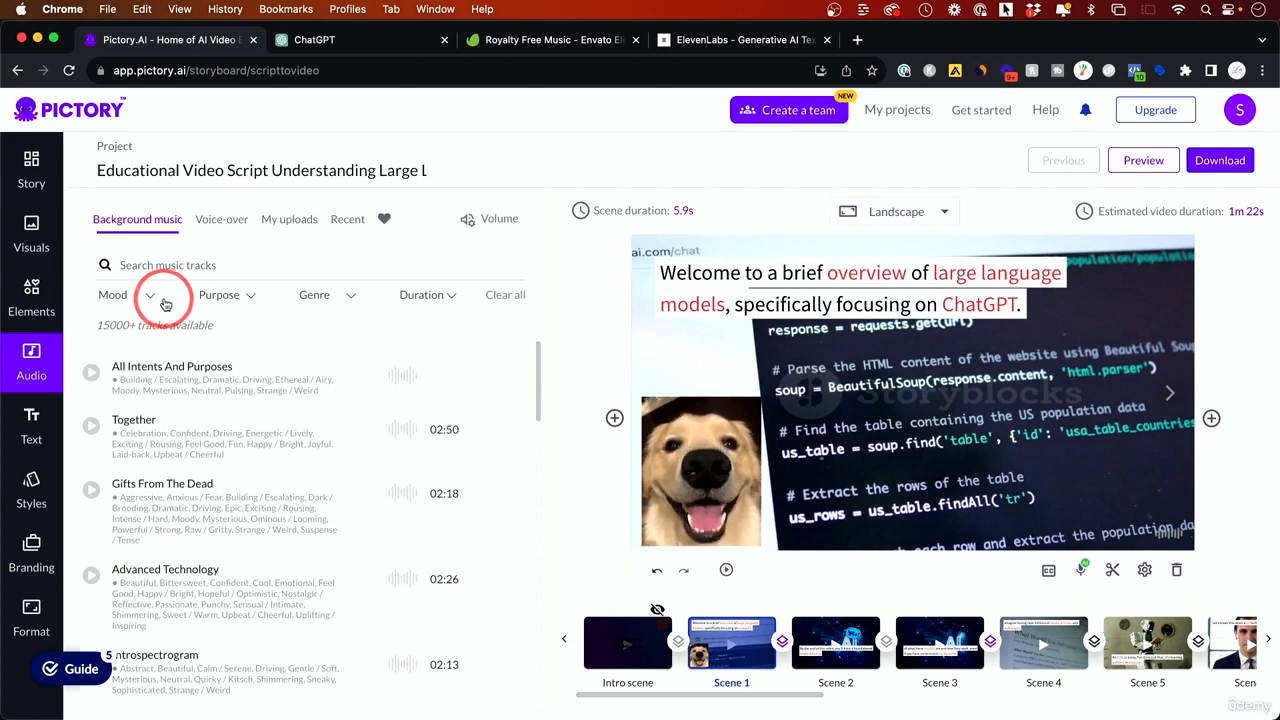
pyautogui.moveTo(462, 432)
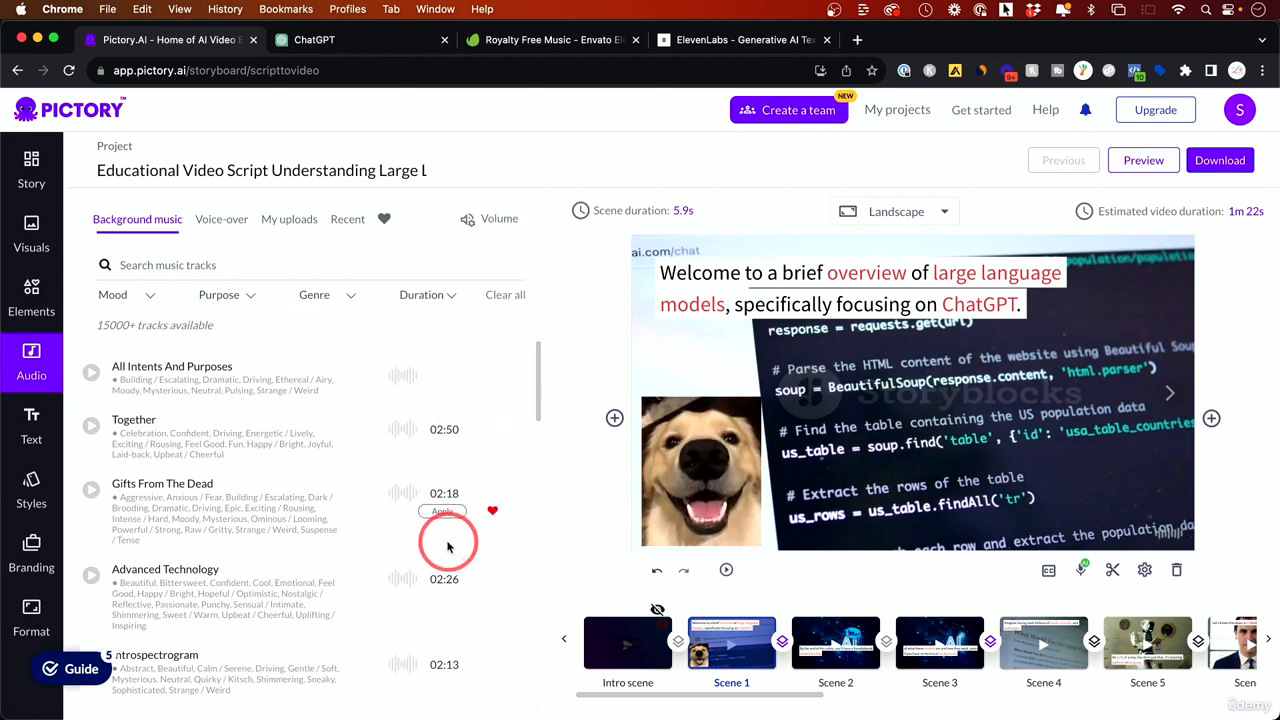
pyautogui.scroll(-2, 445, 538)
pyautogui.moveTo(495, 491)
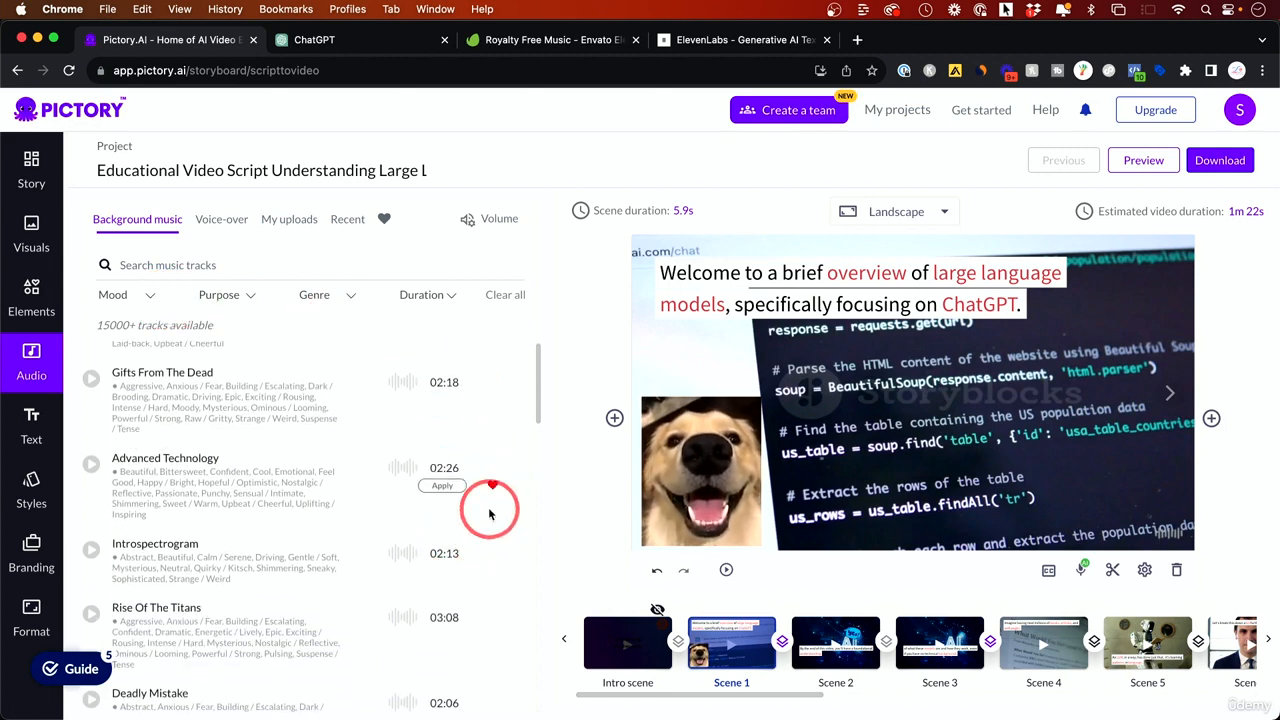
# Step: Review the favourites and voice-over sections of the audio library and the voice-over options of Scene 1
pyautogui.click(386, 220)
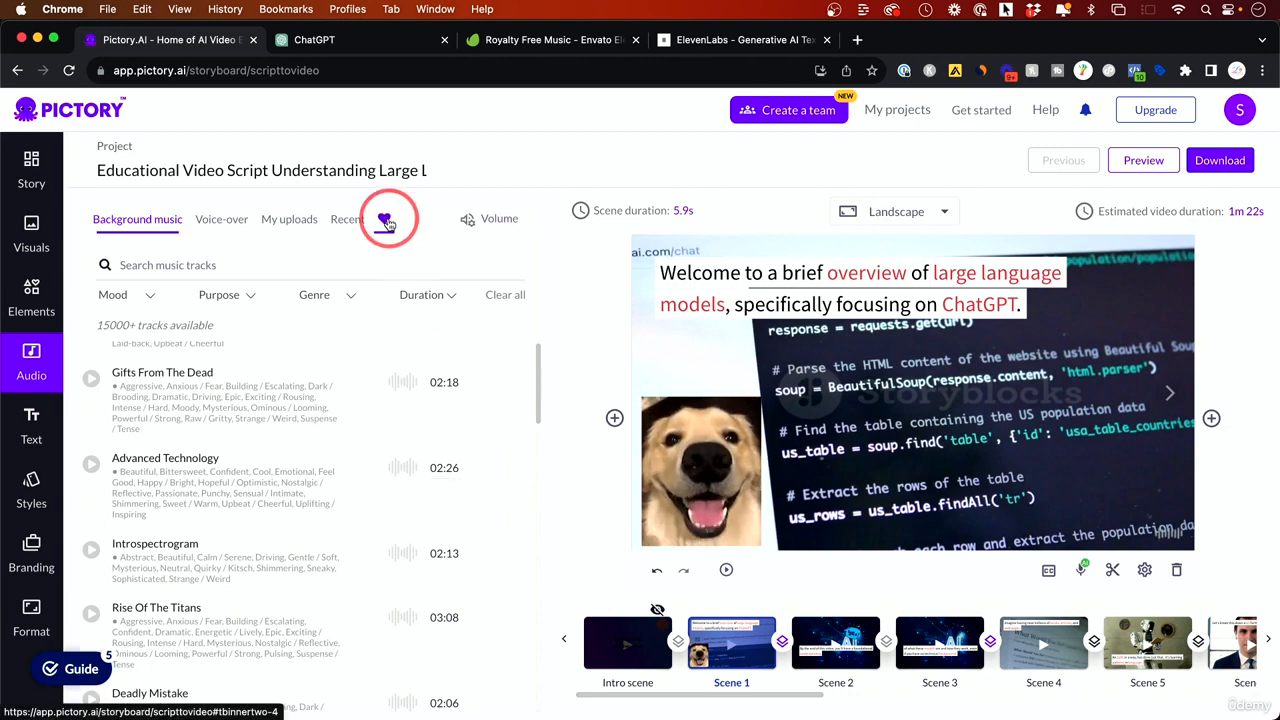
pyautogui.click(233, 233)
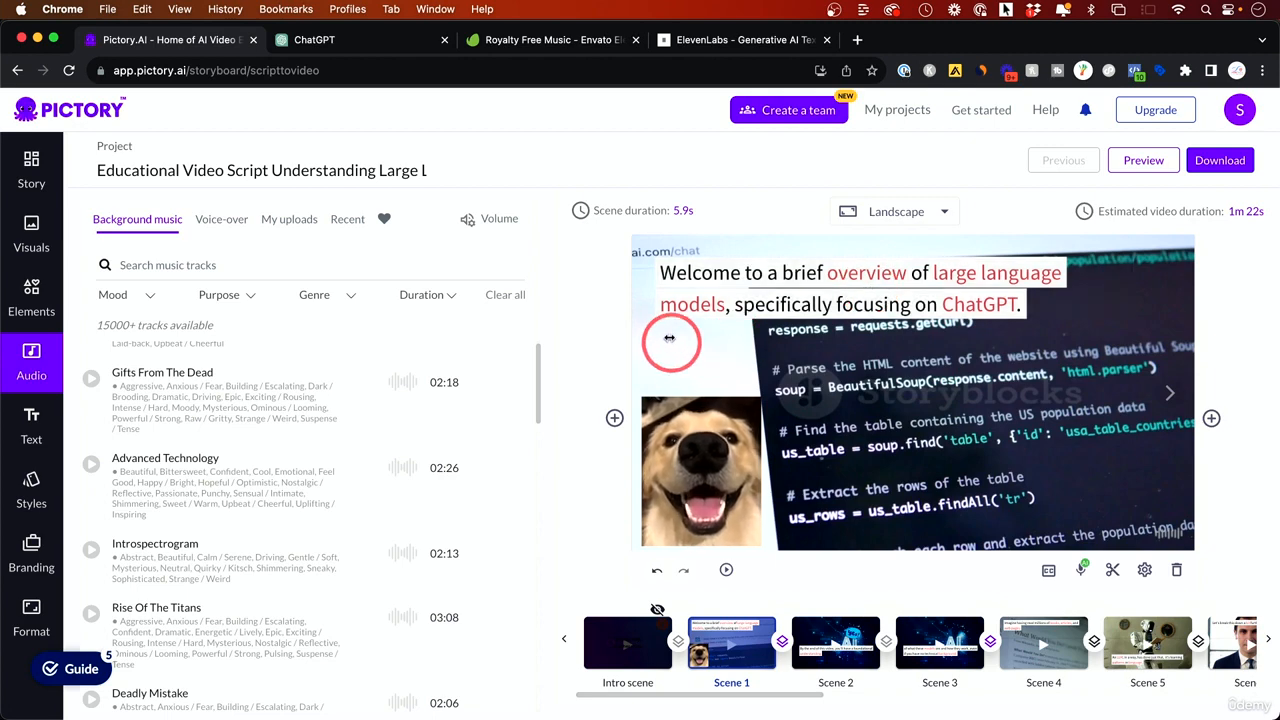
pyautogui.click(221, 226)
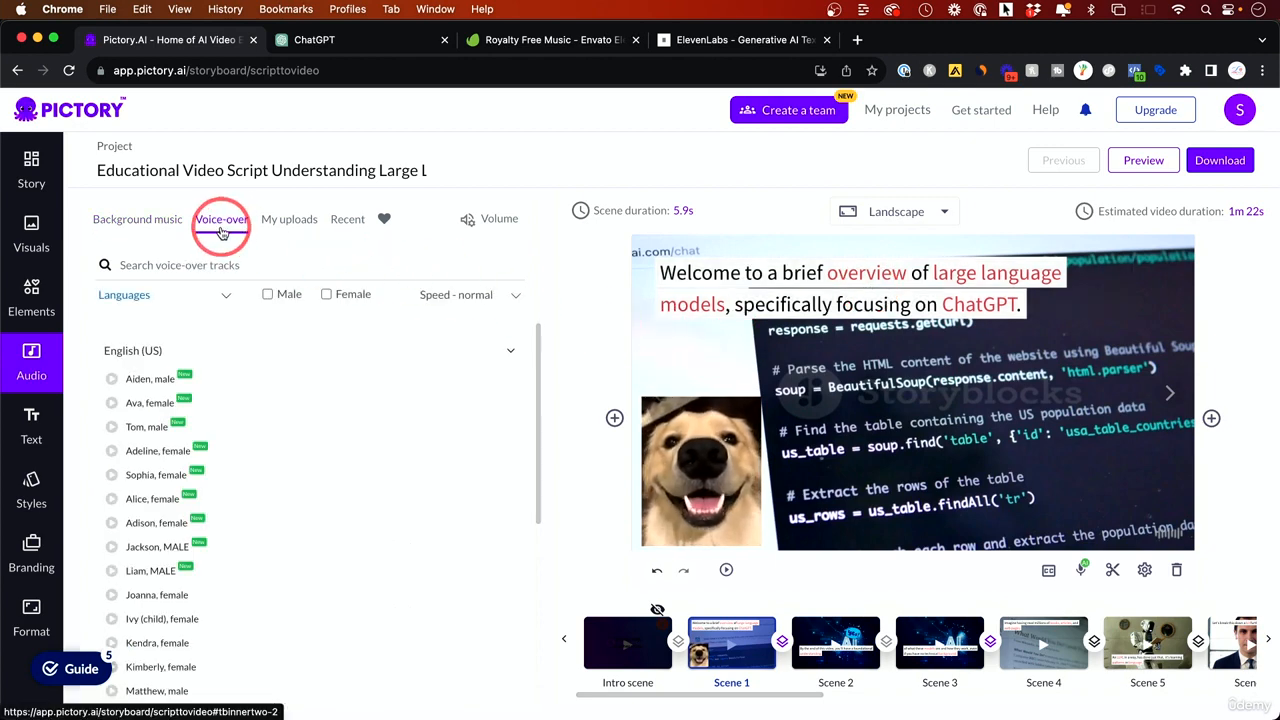
pyautogui.click(1081, 569)
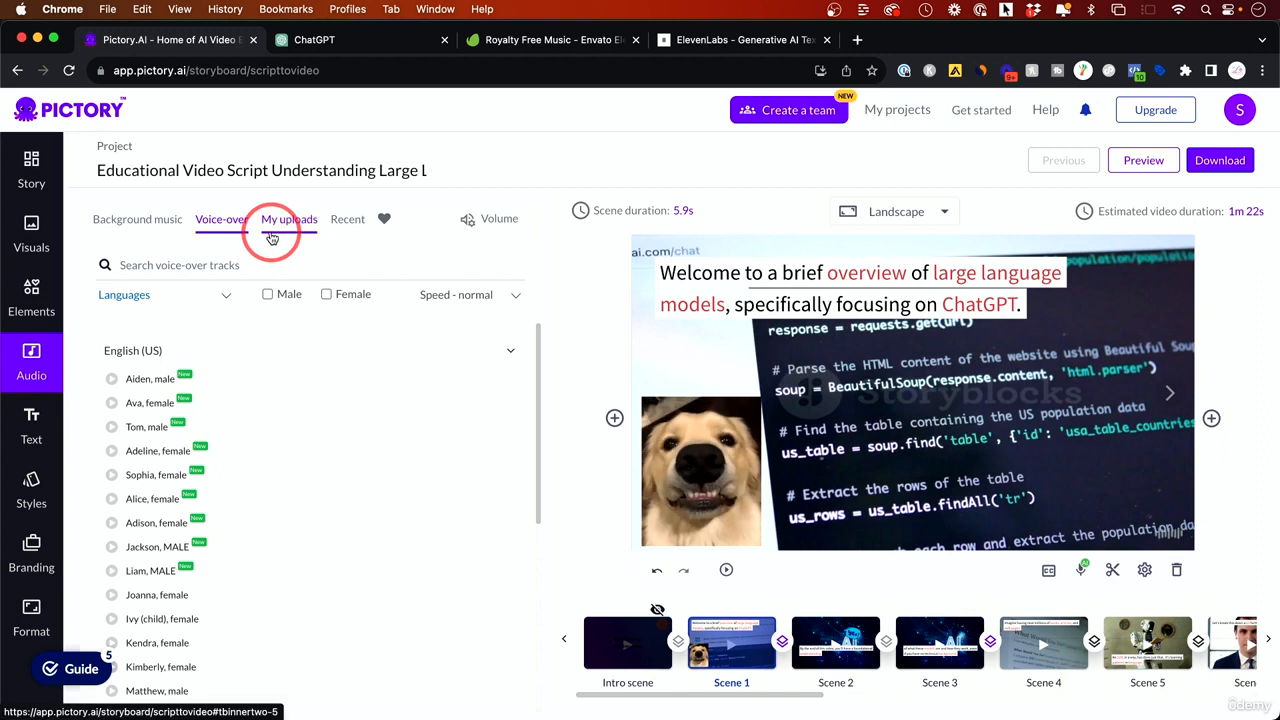
# Step: Check the background music and voice-over volume settings and show Scene 1's options to upload, record, change or remove its voice-over
pyautogui.click(493, 226)
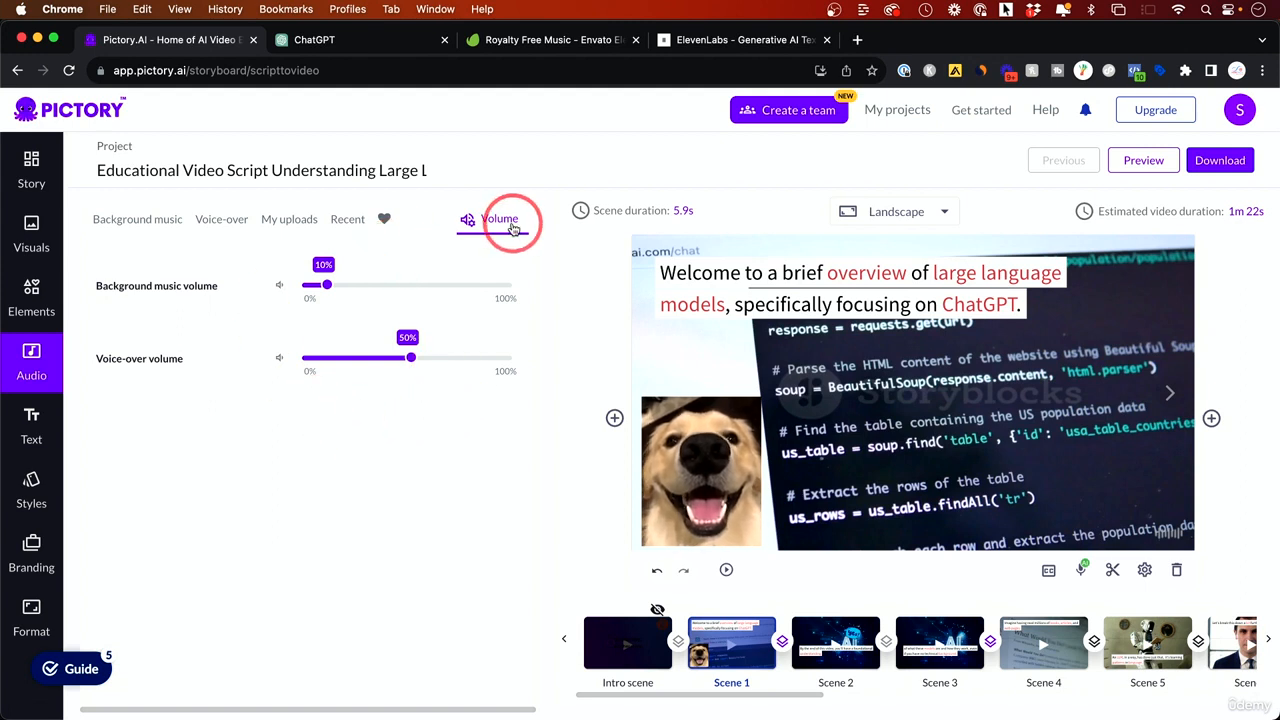
pyautogui.click(137, 219)
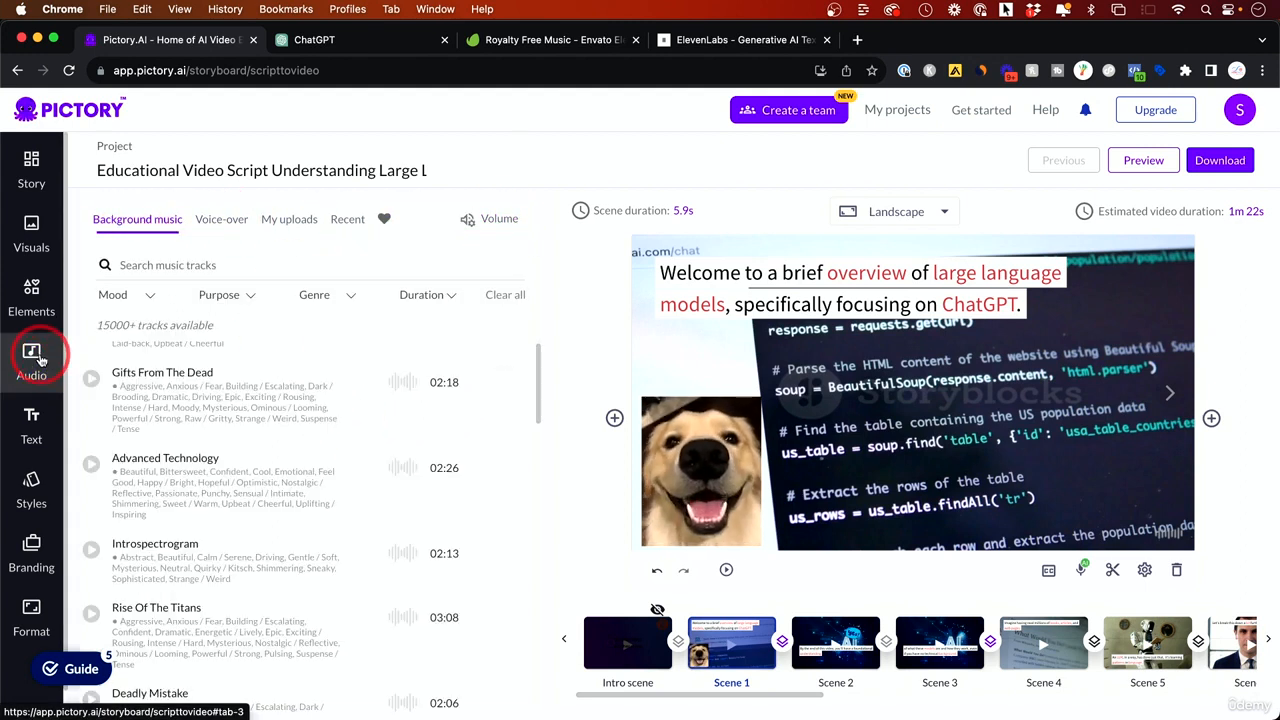
pyautogui.click(1080, 570)
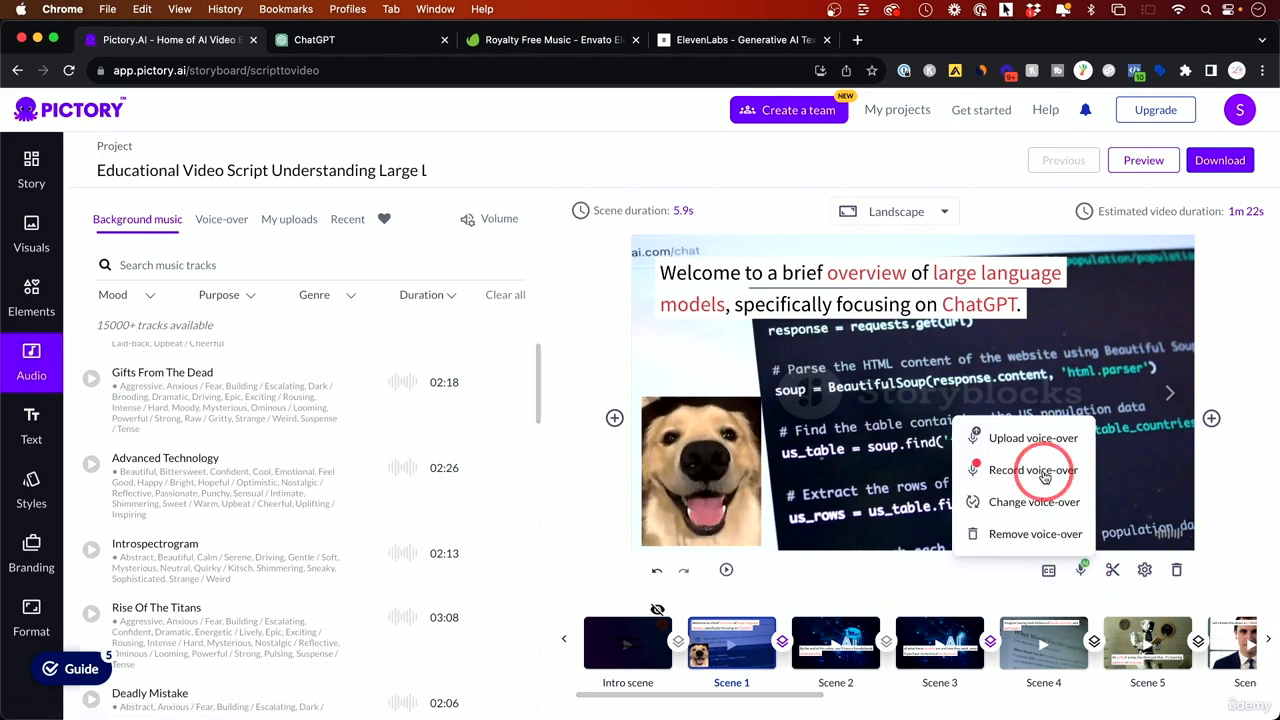